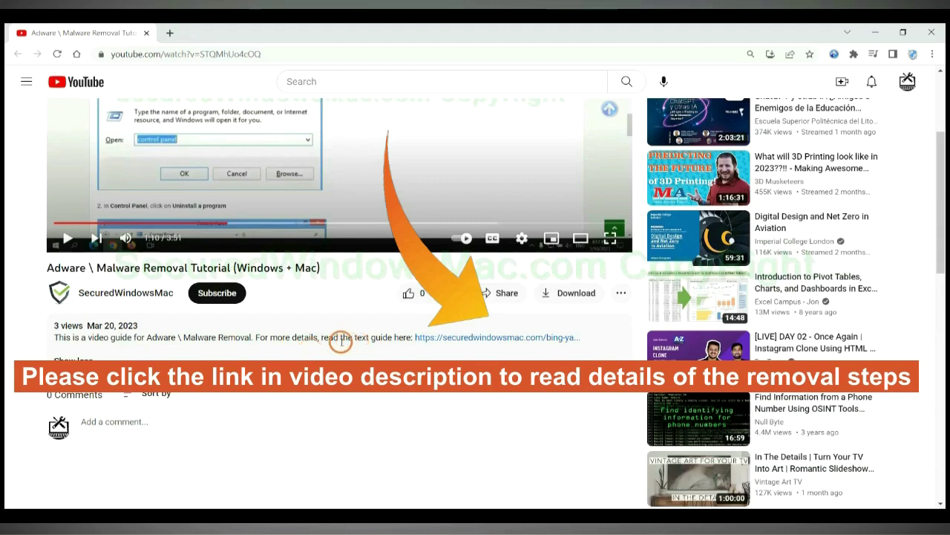
# Step: Open the securedwindowsmac.com Bing/Yahoo redirect removal guide from the video description
pyautogui.click(453, 340)
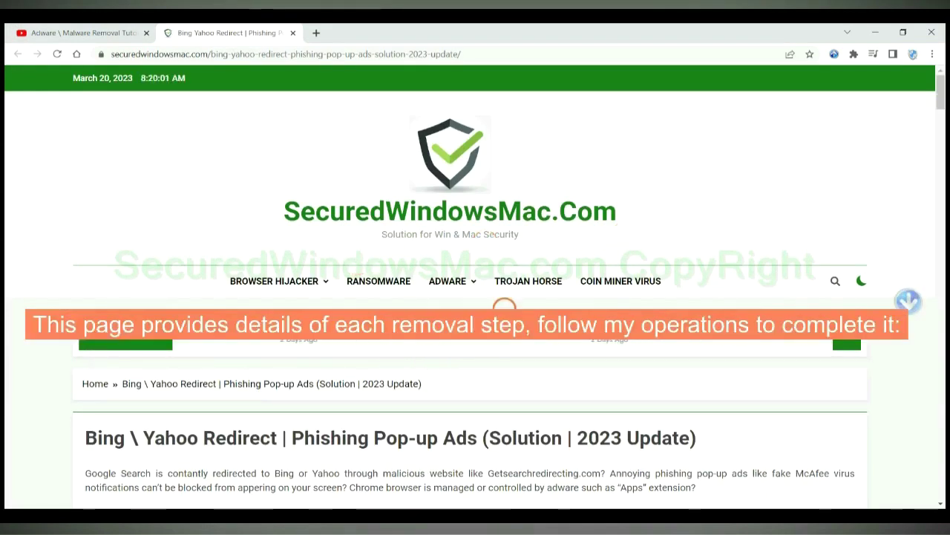
# Step: Scroll the guide to the Instant Automatic Removal section with the SpyHunter Windows and Mac downloads
pyautogui.scroll(-15, 505, 304)
pyautogui.scroll(-4, 518, 332)
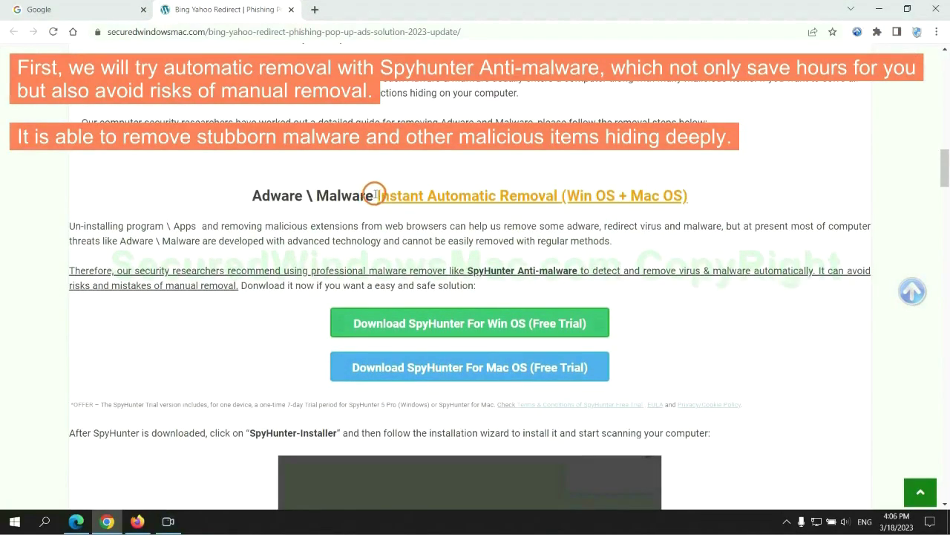
pyautogui.moveTo(375, 194); pyautogui.dragTo(556, 195)
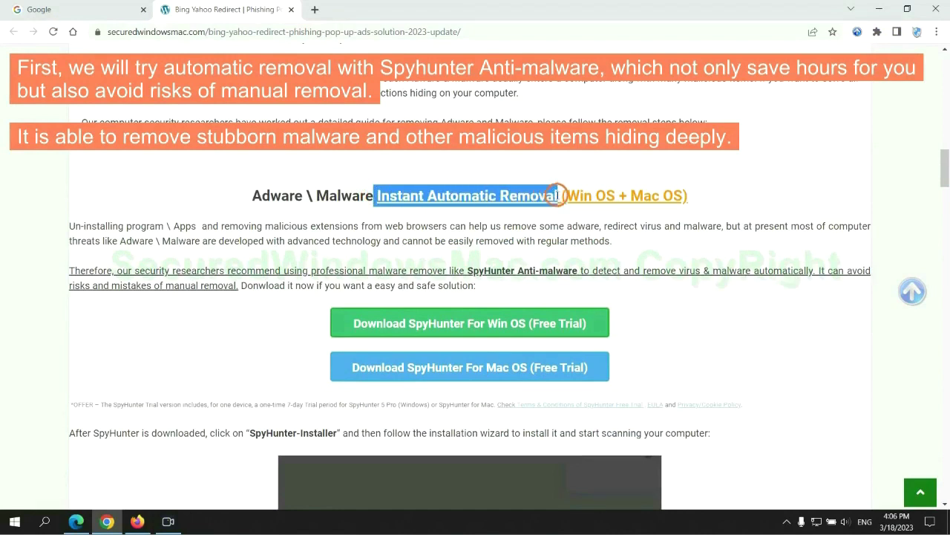
pyautogui.click(481, 166)
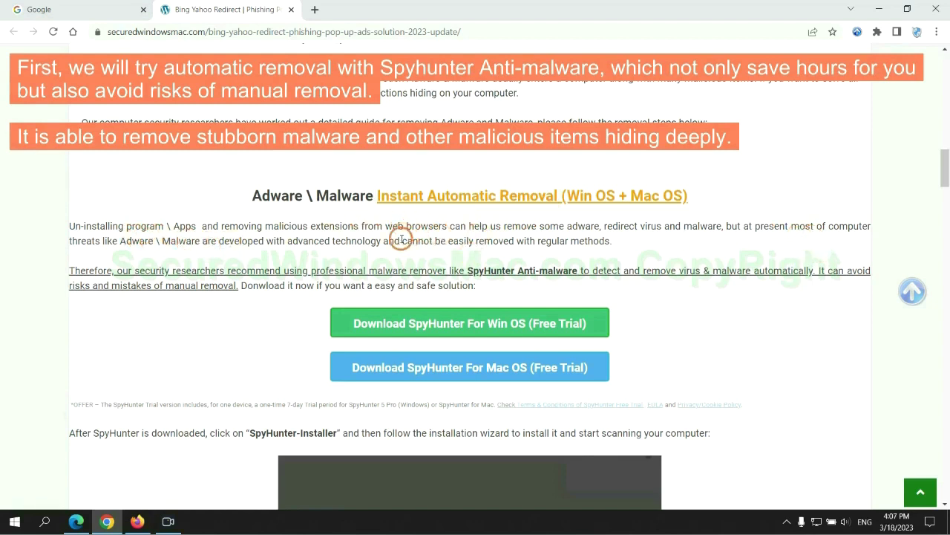
pyautogui.scroll(-1, 298, 238)
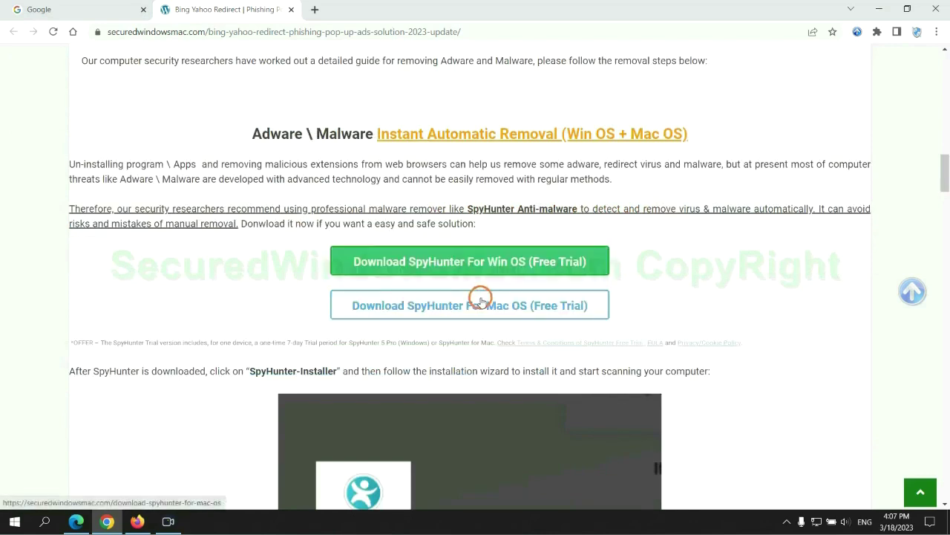
# Step: Download the SpyHunter for Win OS installer, keep it despite the warning, and run it
pyautogui.scroll(-1, 480, 300)
pyautogui.scroll(-1, 470, 279)
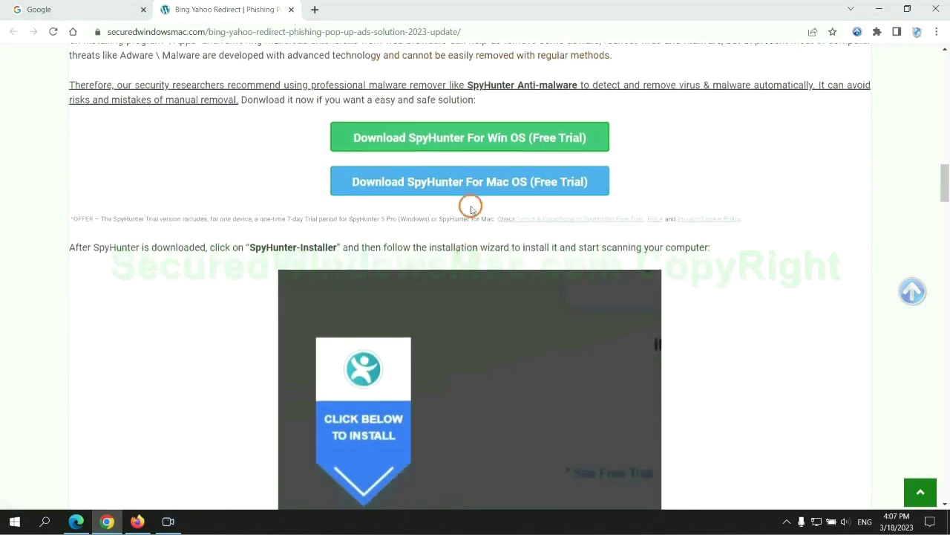
pyautogui.click(480, 143)
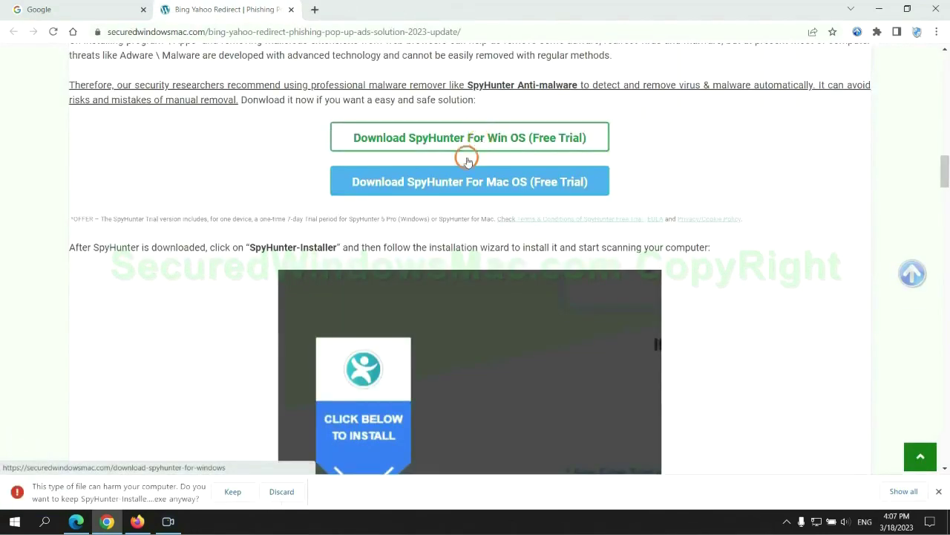
pyautogui.click(229, 492)
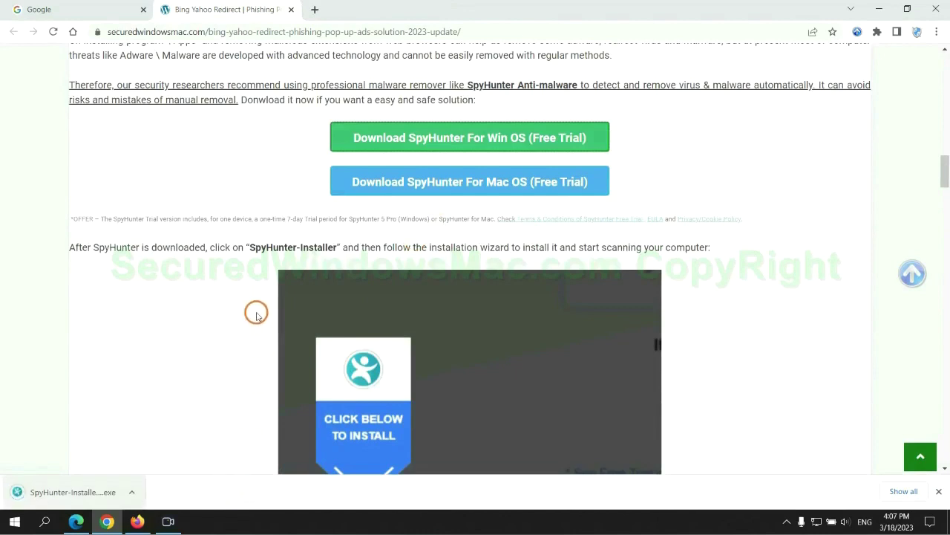
pyautogui.click(92, 492)
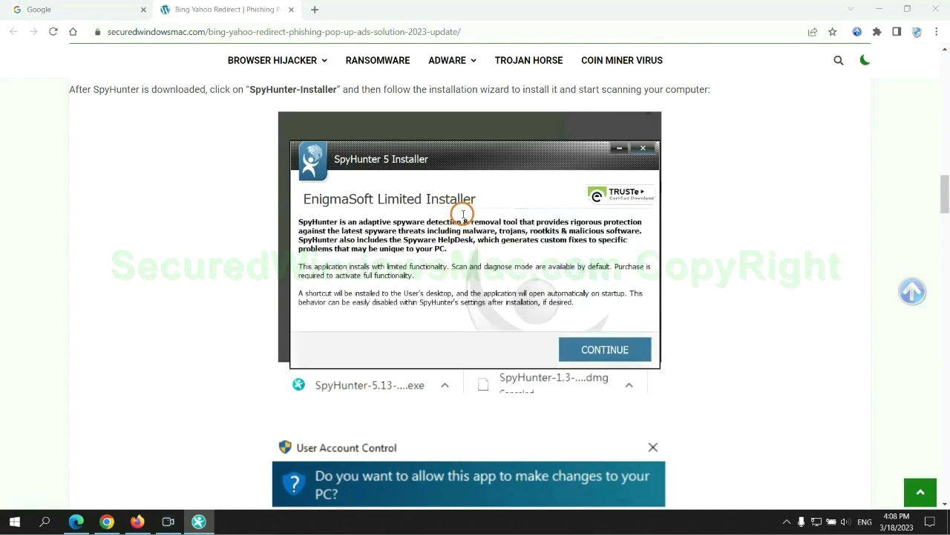
# Step: Accept the SpyHunter EULA, scan the PC (703 issues found), and choose the 7-day free trial
pyautogui.click(626, 350)
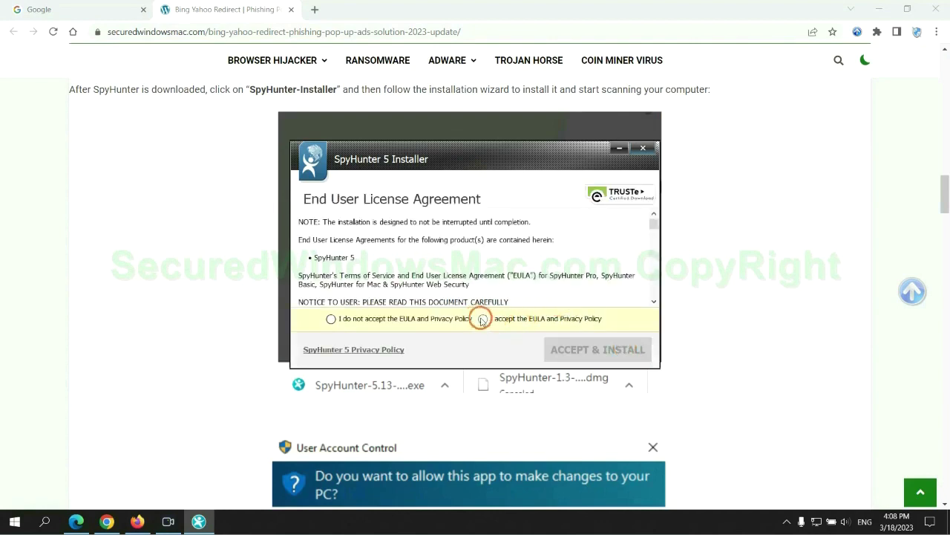
pyautogui.click(483, 320)
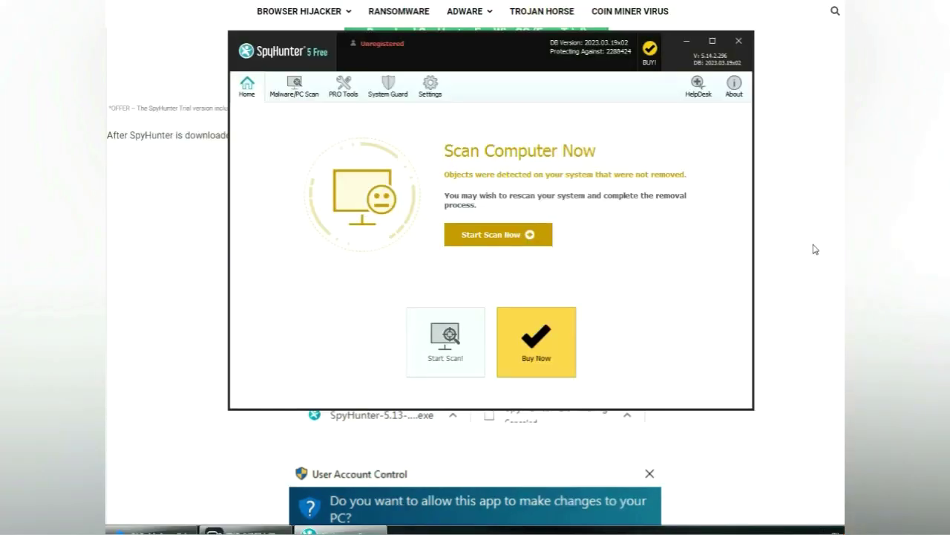
pyautogui.click(498, 234)
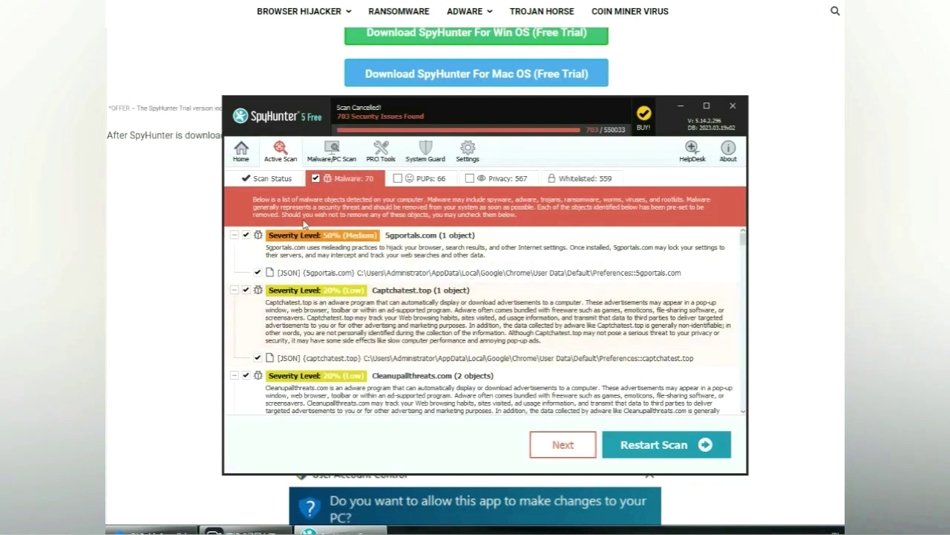
pyautogui.click(564, 445)
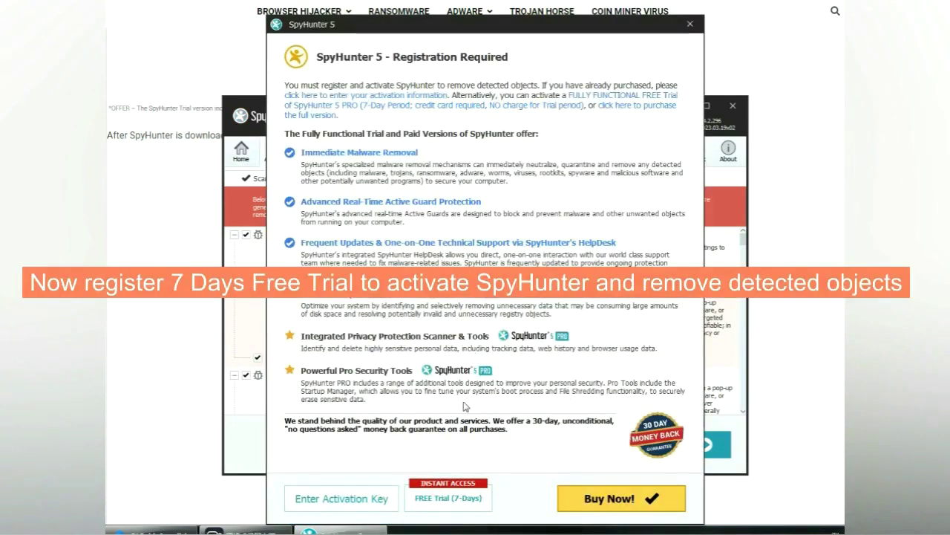
pyautogui.click(451, 498)
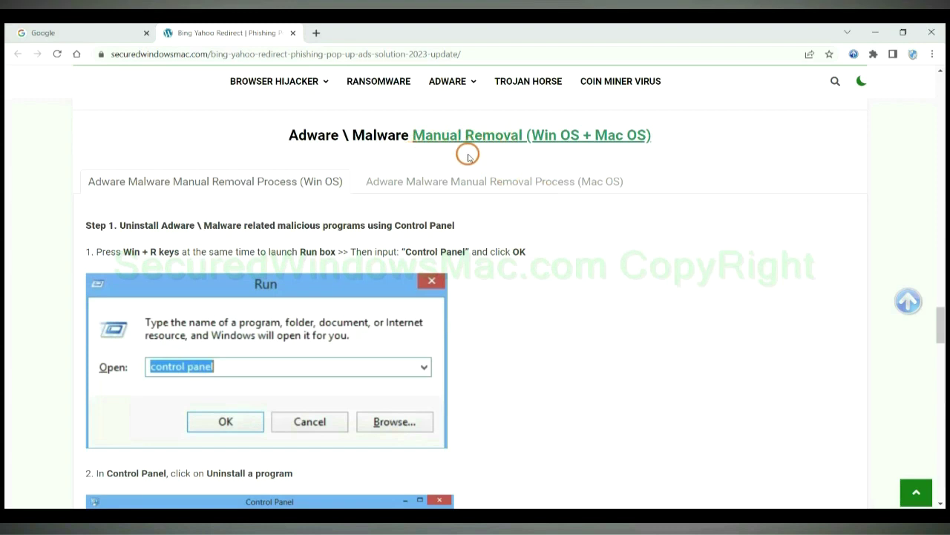
# Step: Preview the Mac OS manual removal steps, then return to Win OS Step 1 on uninstalling programs
pyautogui.moveTo(531, 135); pyautogui.dragTo(580, 136)
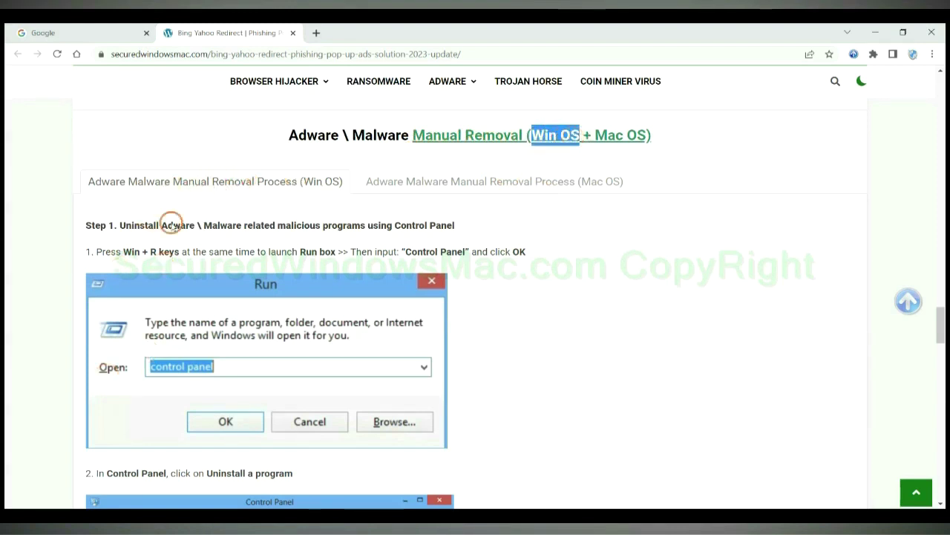
pyautogui.moveTo(595, 135); pyautogui.dragTo(645, 134)
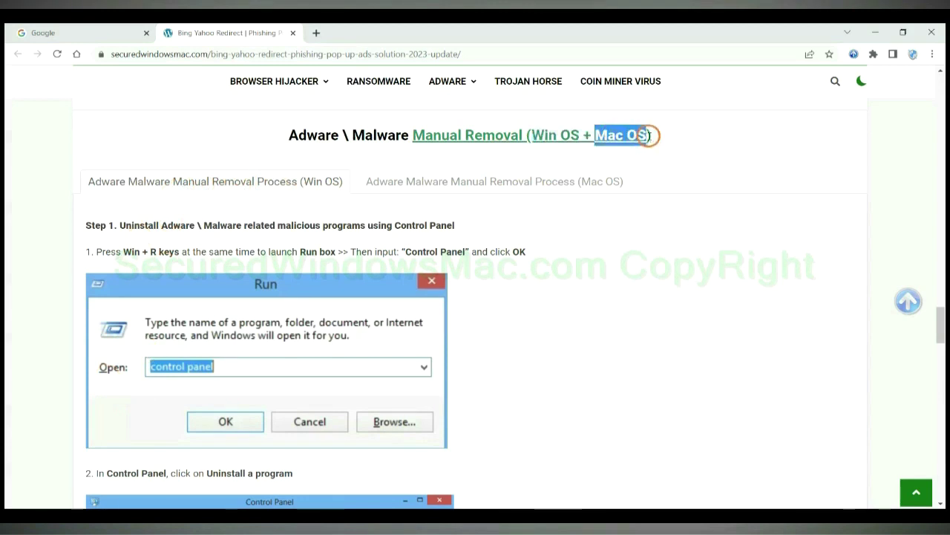
pyautogui.click(486, 179)
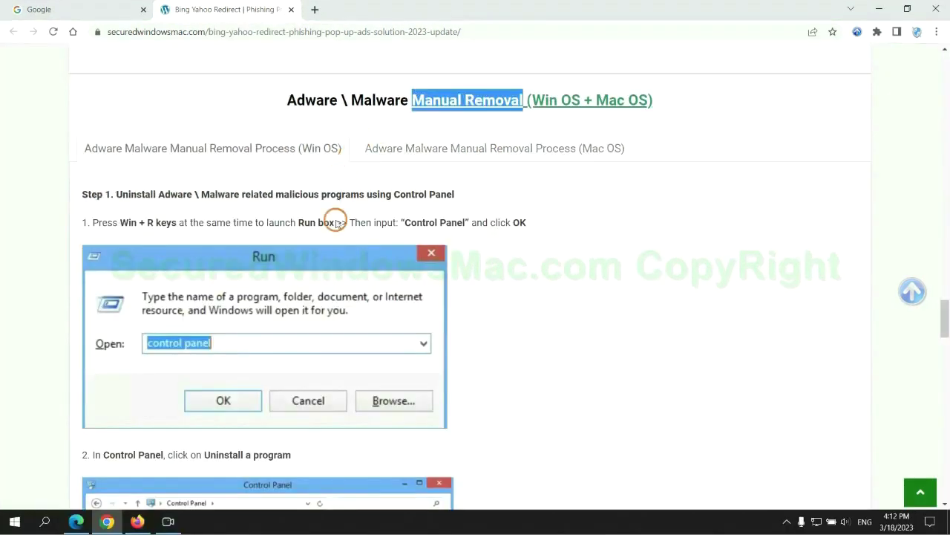
pyautogui.scroll(2, 349, 245)
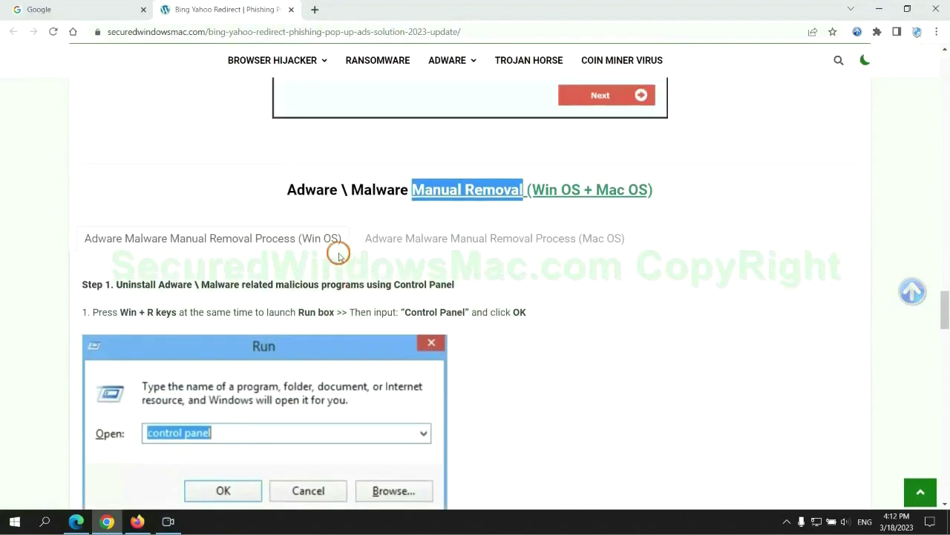
pyautogui.scroll(-2, 291, 246)
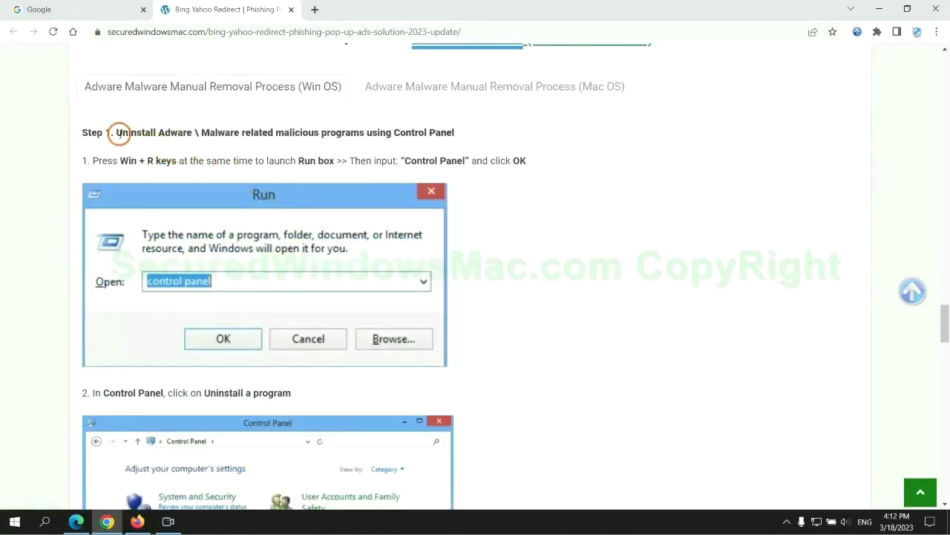
pyautogui.moveTo(117, 134); pyautogui.dragTo(364, 136)
pyautogui.click(630, 193)
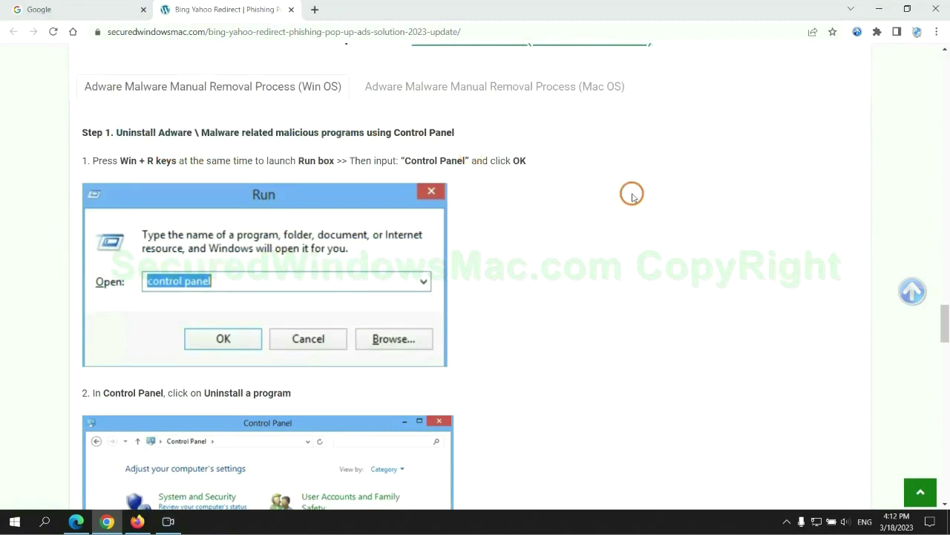
pyautogui.scroll(-2, 592, 194)
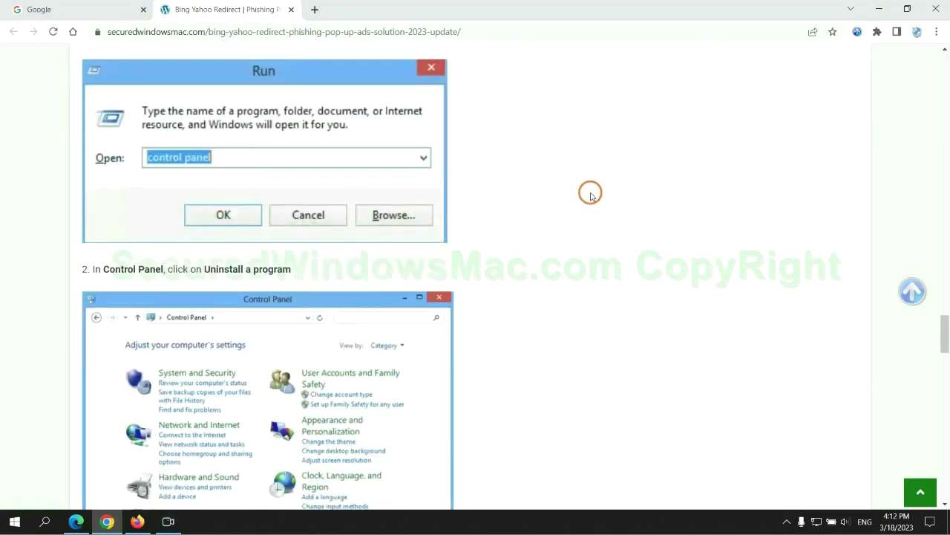
# Step: Launch Control Panel via Run, review installed programs like Lantern, then close Programs and Features
pyautogui.press('super+r')
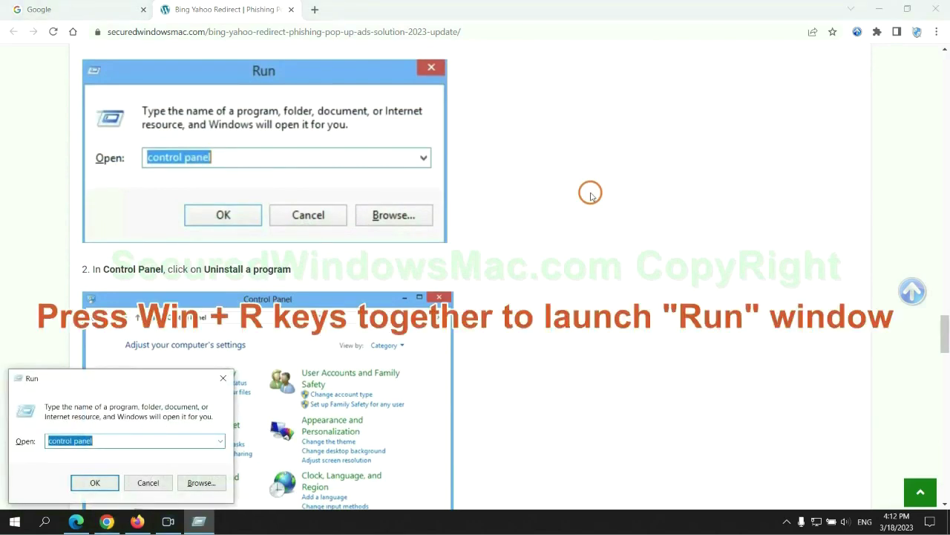
pyautogui.write('control')
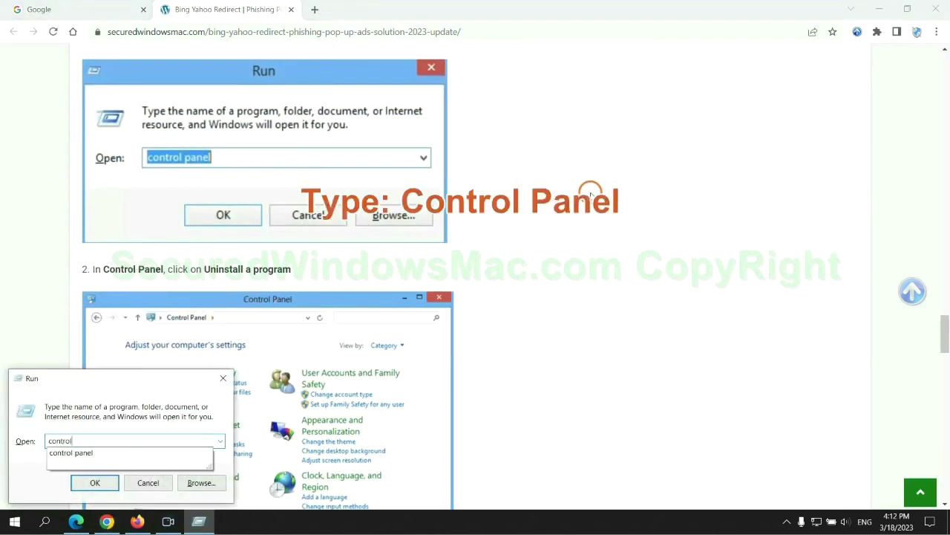
pyautogui.write(' panel')
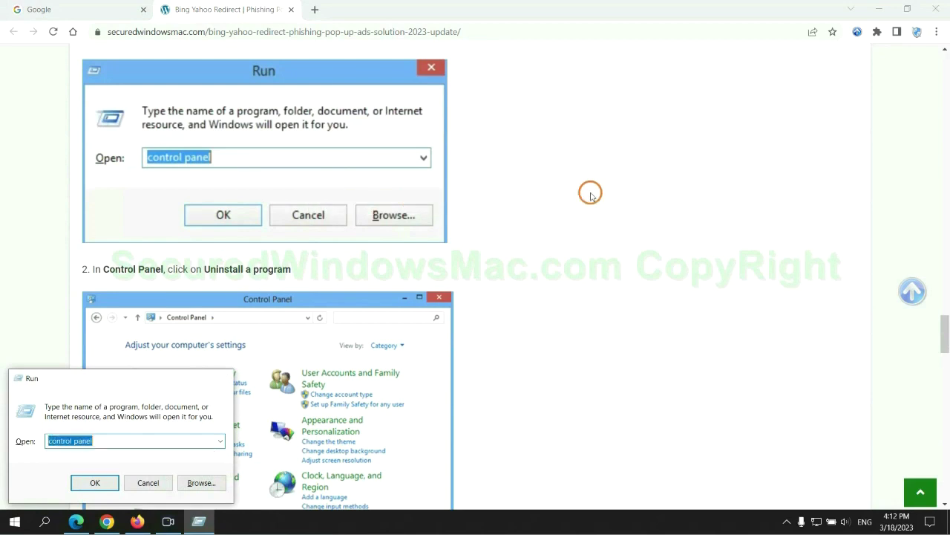
pyautogui.press('Return')
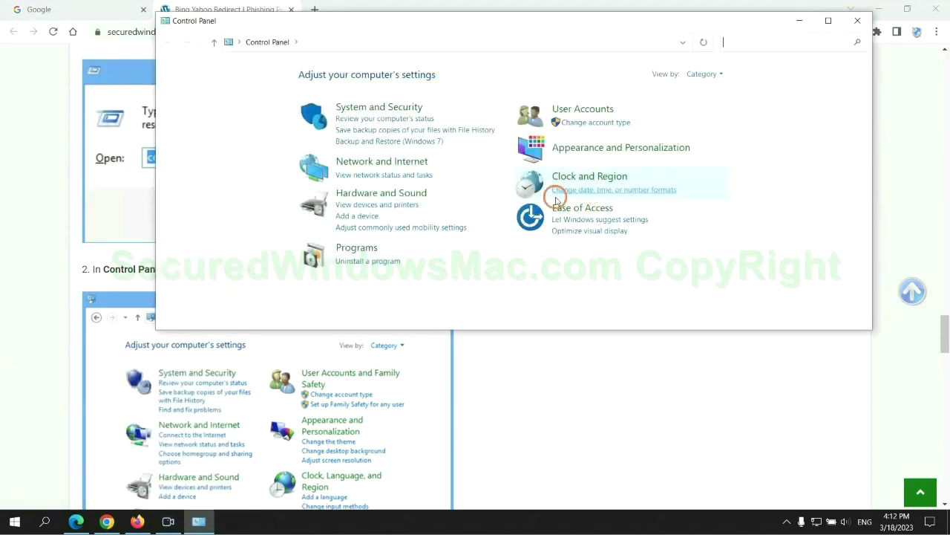
pyautogui.click(376, 260)
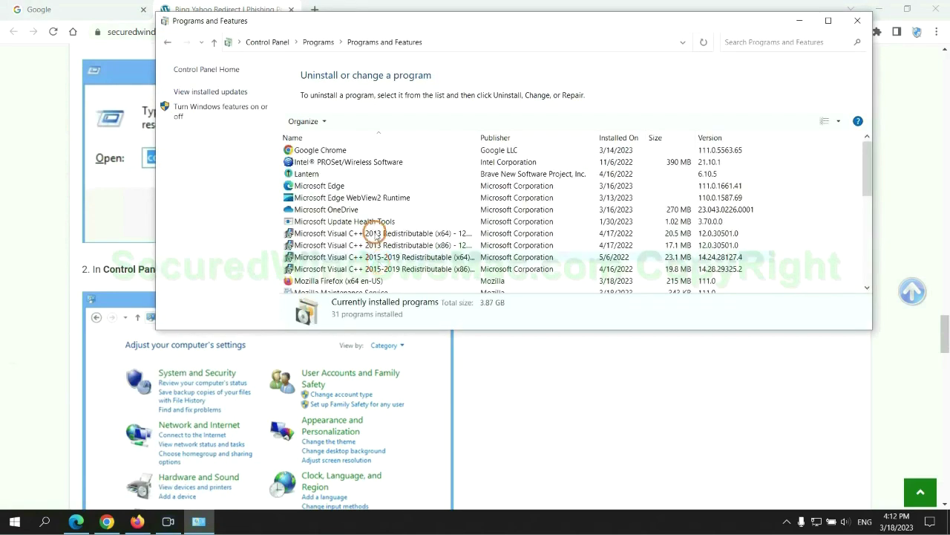
pyautogui.rightClick(331, 177)
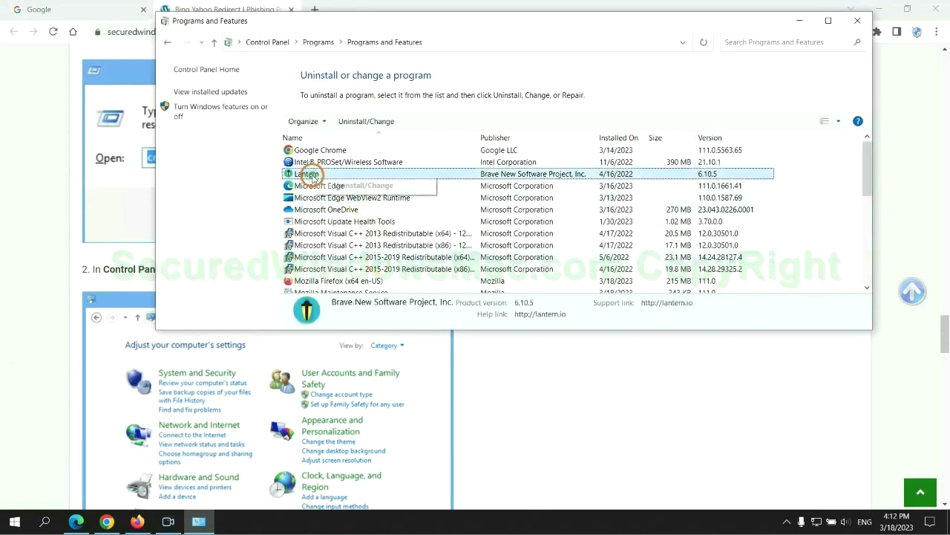
pyautogui.click(857, 20)
# Step: Scroll the guide to Step 2 on removing malicious browser extensions
pyautogui.scroll(-5, 279, 317)
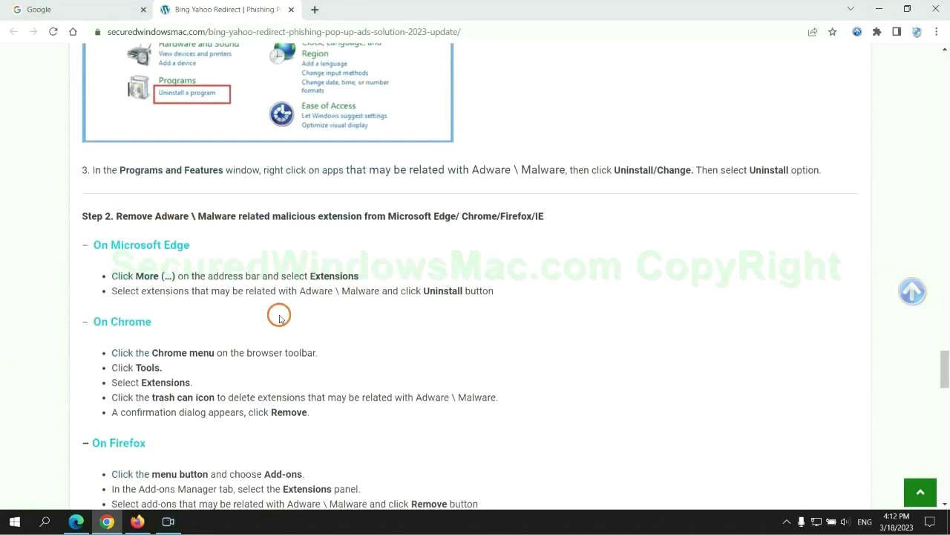
pyautogui.moveTo(269, 218); pyautogui.dragTo(365, 218)
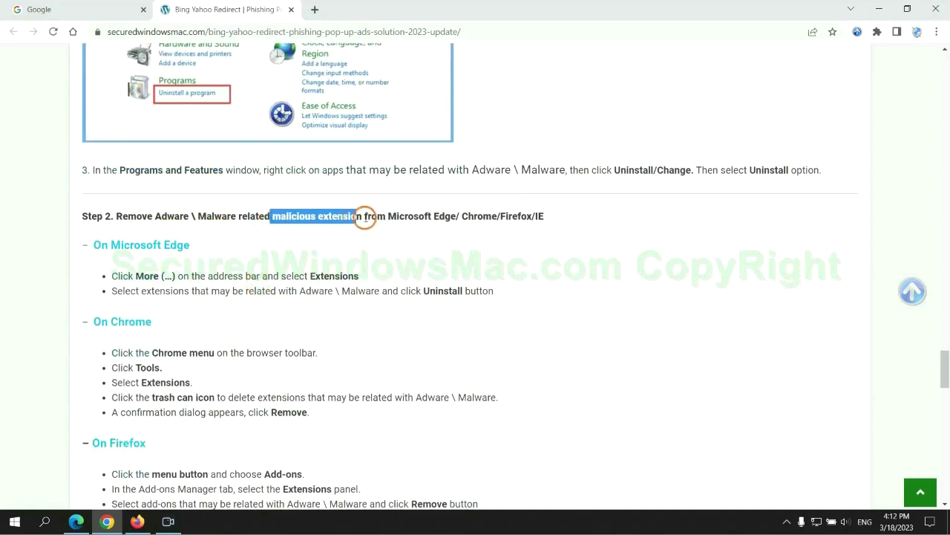
pyautogui.click(381, 240)
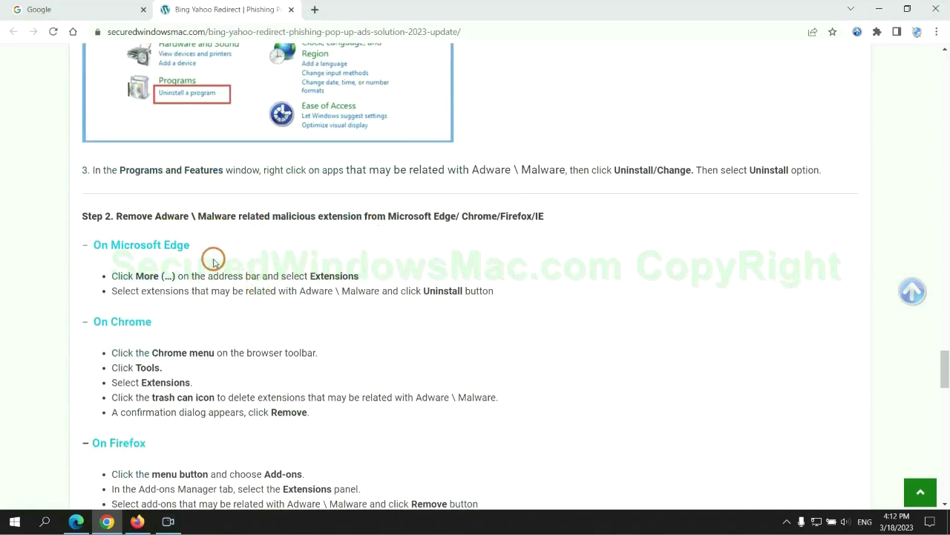
# Step: Remove the McAfee WebAdvisor extension from Microsoft Edge and close the Extensions page
pyautogui.click(76, 521)
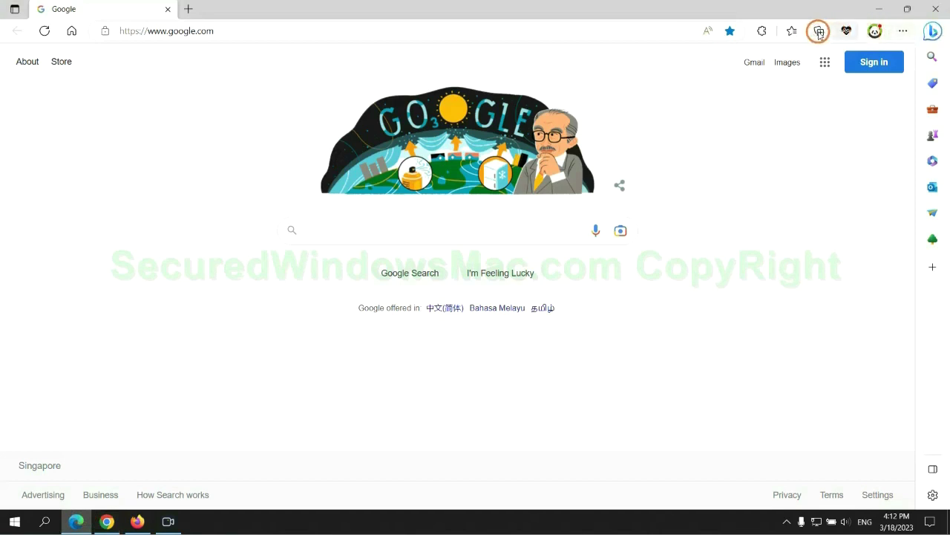
pyautogui.click(787, 32)
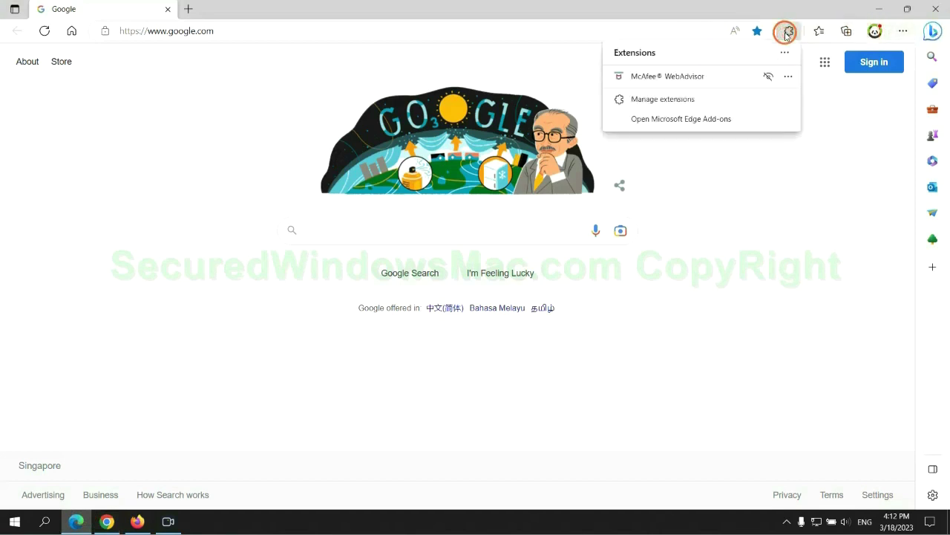
pyautogui.click(659, 98)
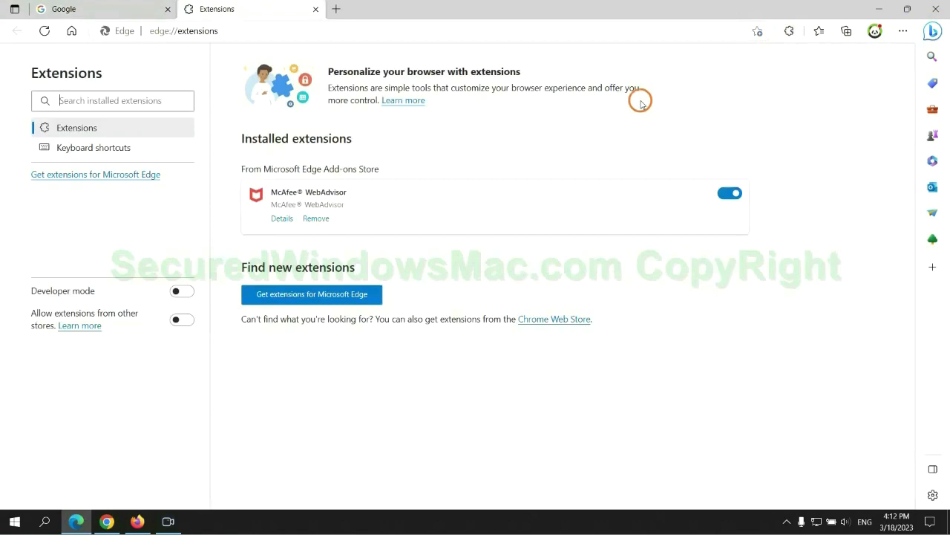
pyautogui.click(316, 221)
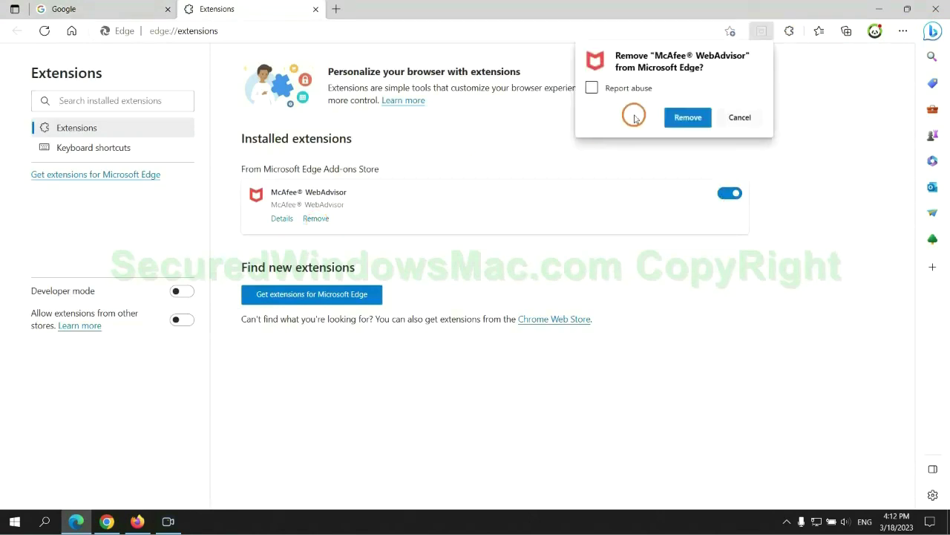
pyautogui.click(684, 117)
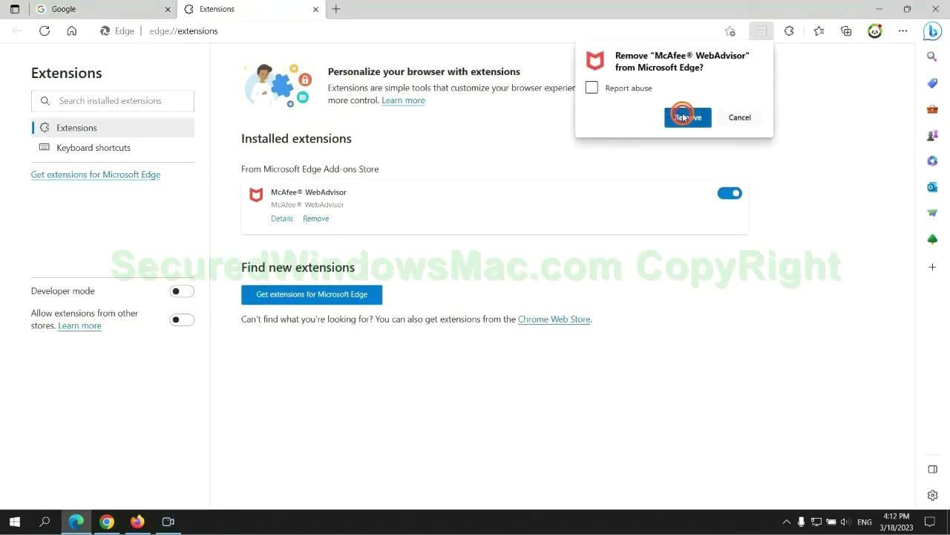
pyautogui.click(316, 8)
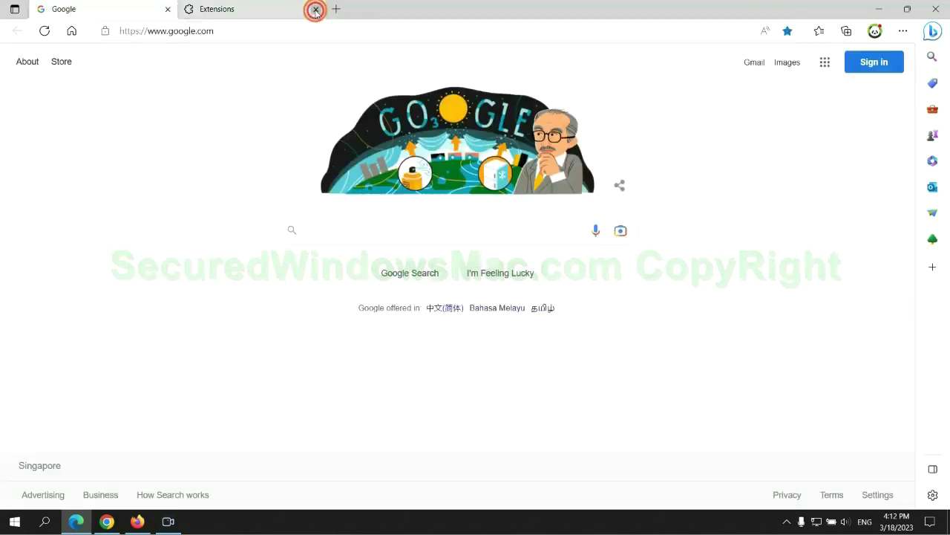
# Step: Remove the Ecosia extension from Chrome and close its feedback page
pyautogui.click(112, 522)
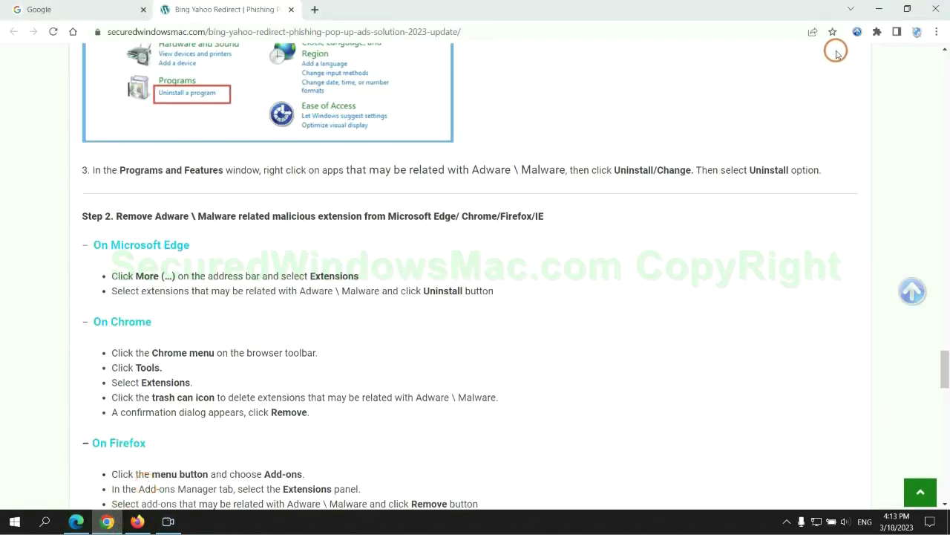
pyautogui.click(877, 31)
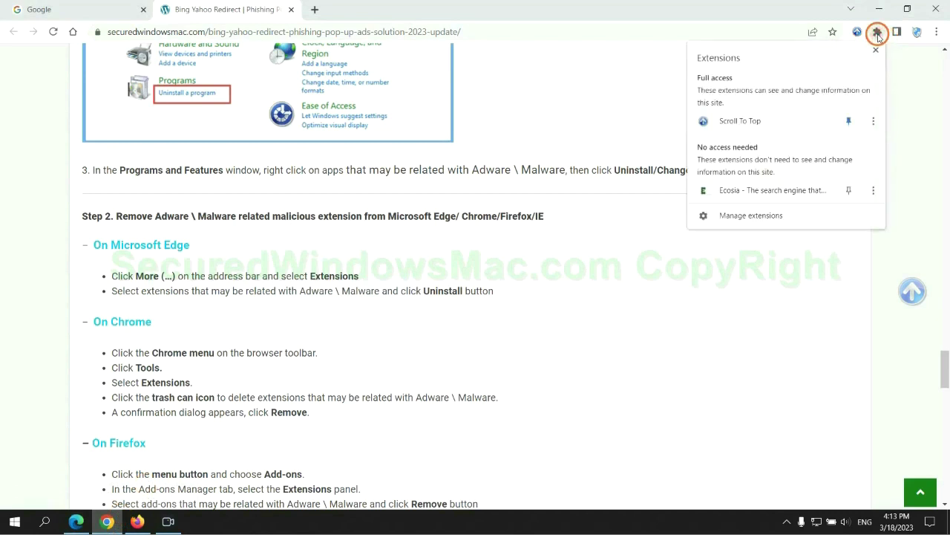
pyautogui.click(770, 217)
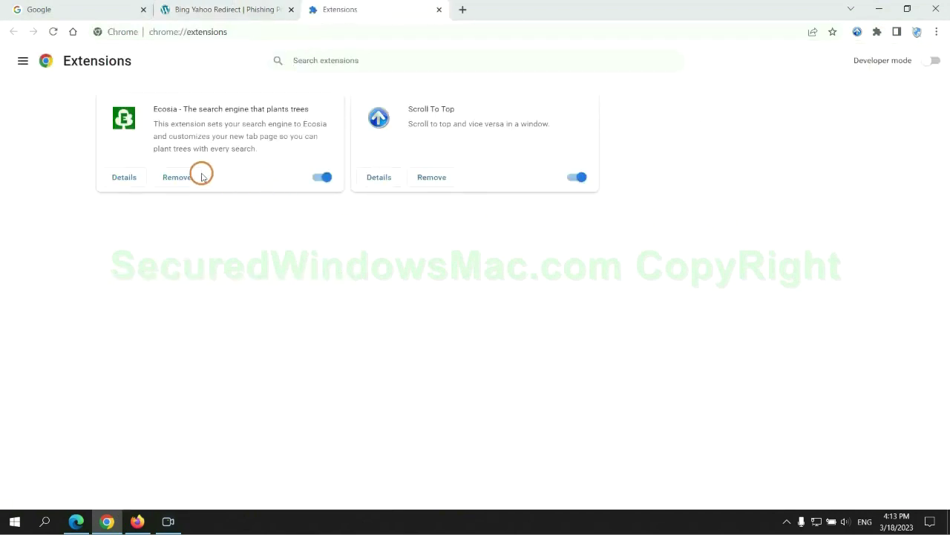
pyautogui.click(176, 177)
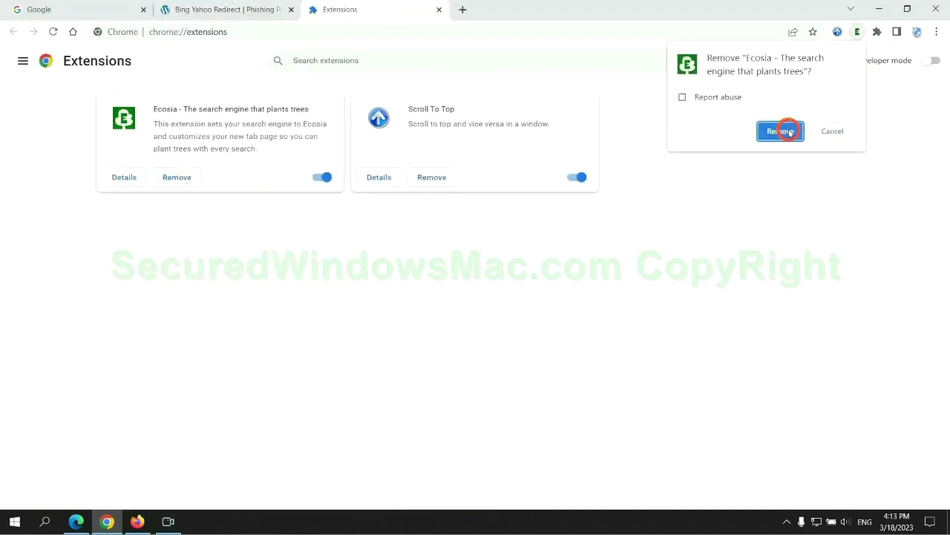
pyautogui.click(789, 131)
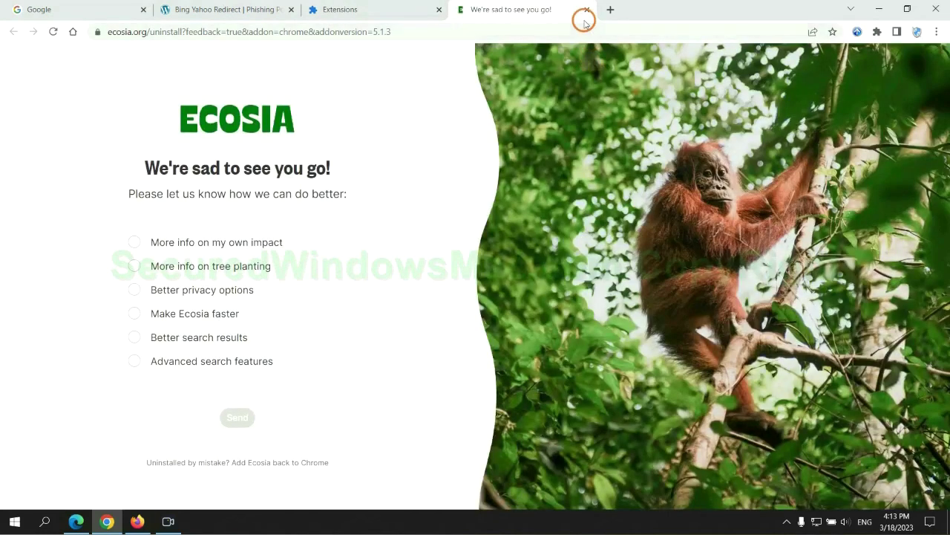
pyautogui.click(586, 10)
pyautogui.click(137, 521)
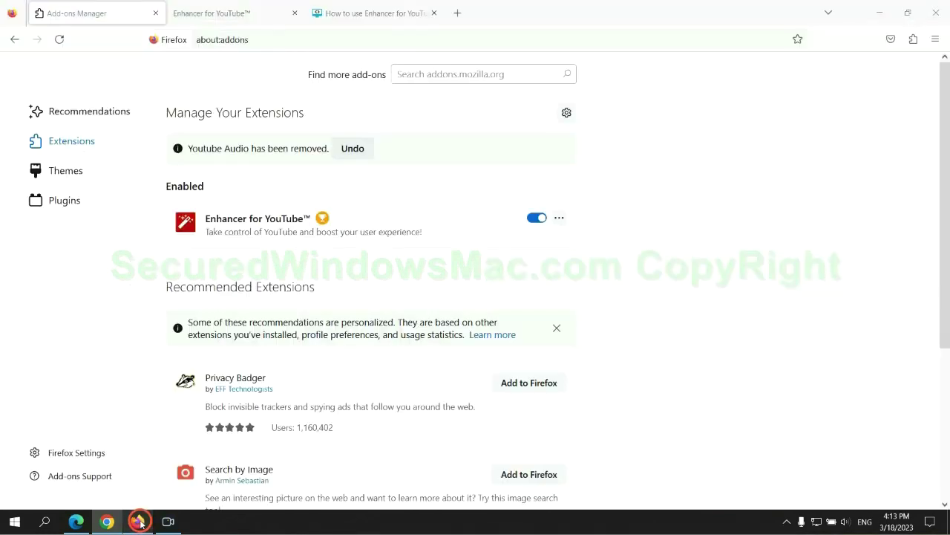
# Step: Remove the Enhancer for YouTube™ extension from Firefox's add-ons manager
pyautogui.click(913, 41)
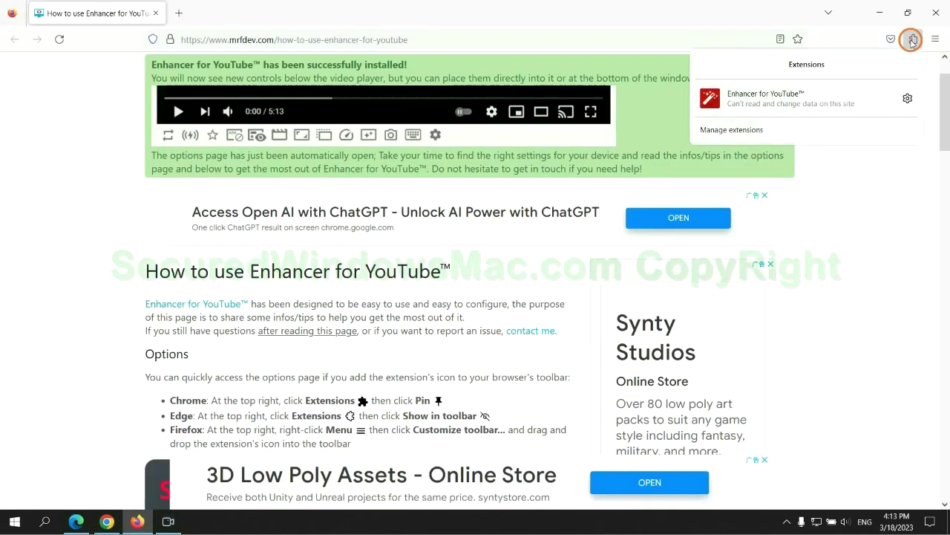
pyautogui.click(763, 136)
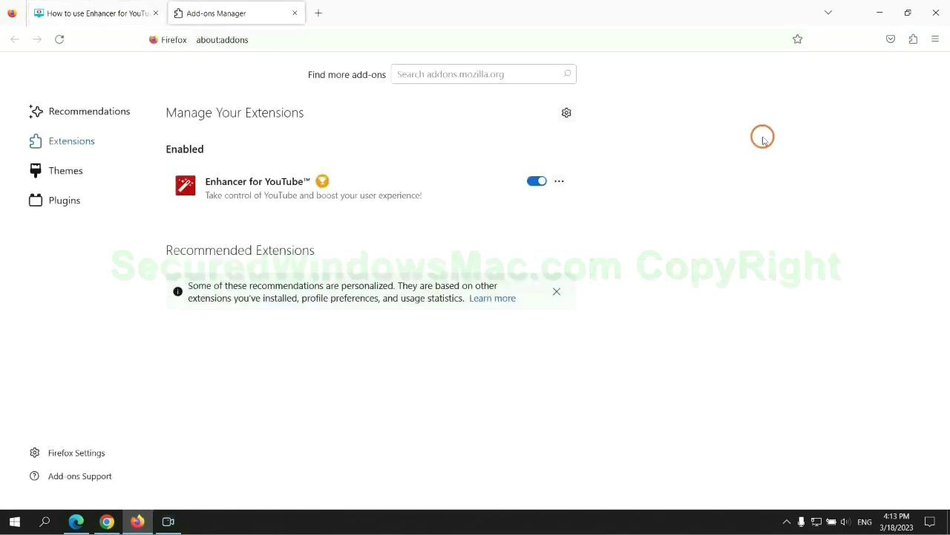
pyautogui.click(559, 180)
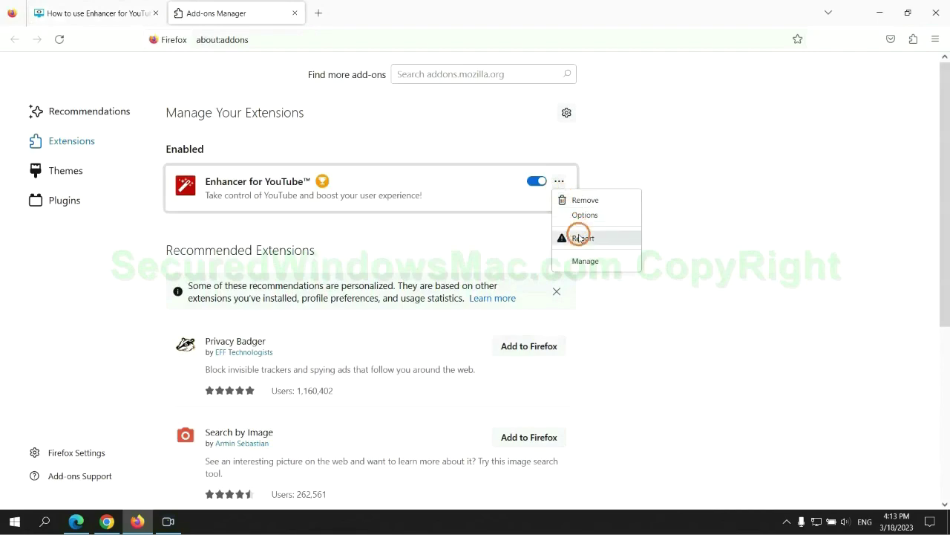
pyautogui.click(585, 200)
pyautogui.click(530, 119)
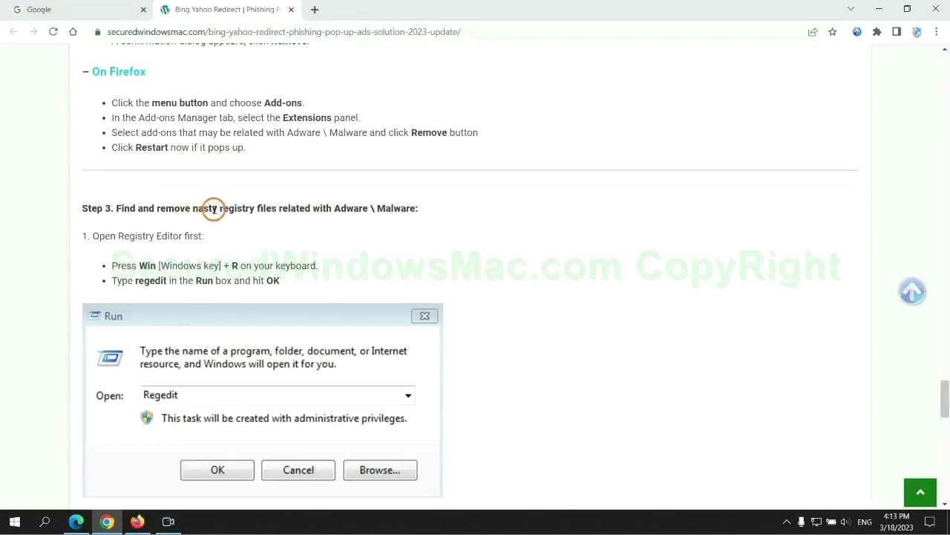
pyautogui.moveTo(219, 209); pyautogui.dragTo(275, 228)
# Step: Launch Registry Editor by running regedit from the Run box
pyautogui.click(275, 228)
pyautogui.scroll(-2, 275, 233)
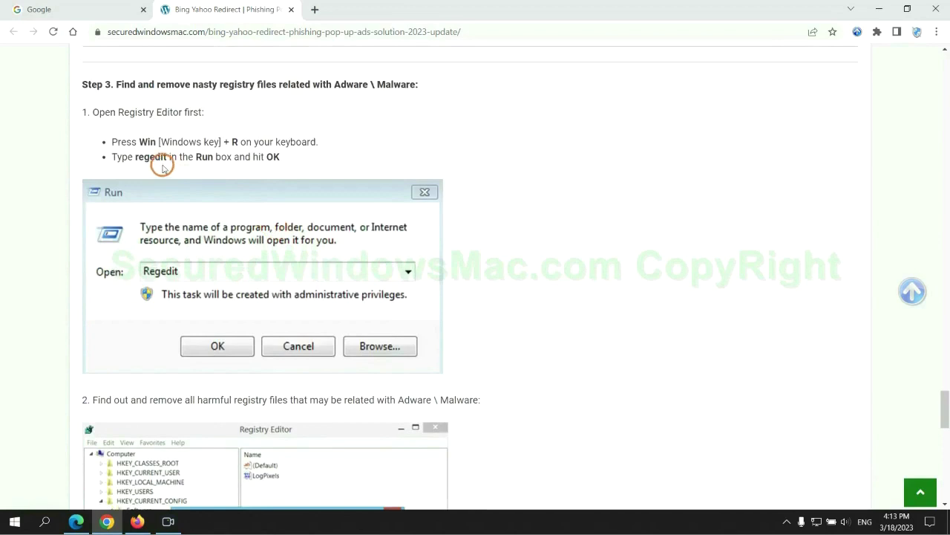
pyautogui.press('super+r')
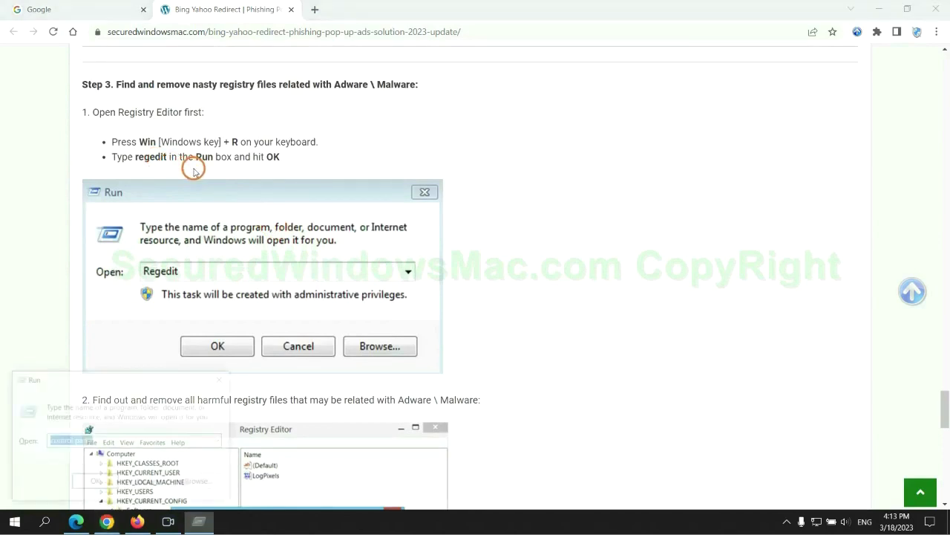
pyautogui.write('re')
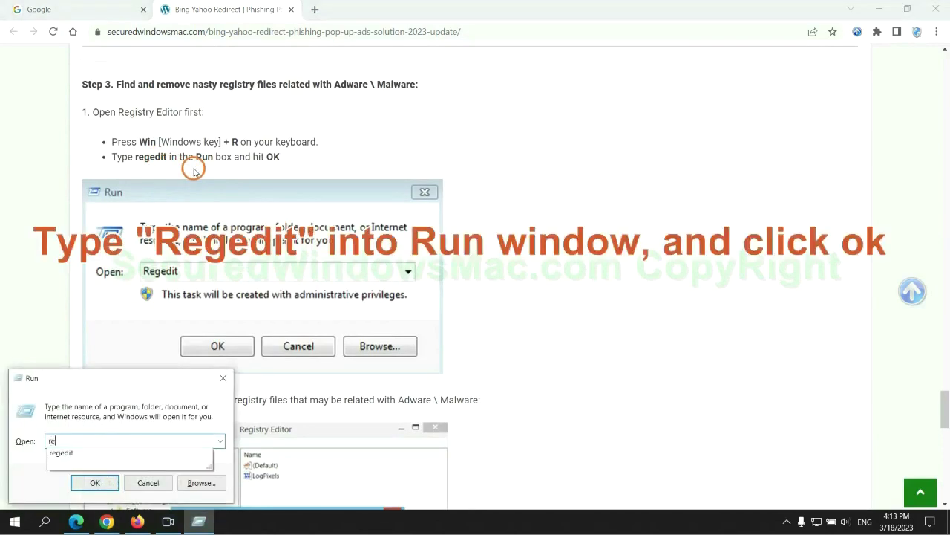
pyautogui.write('gedit')
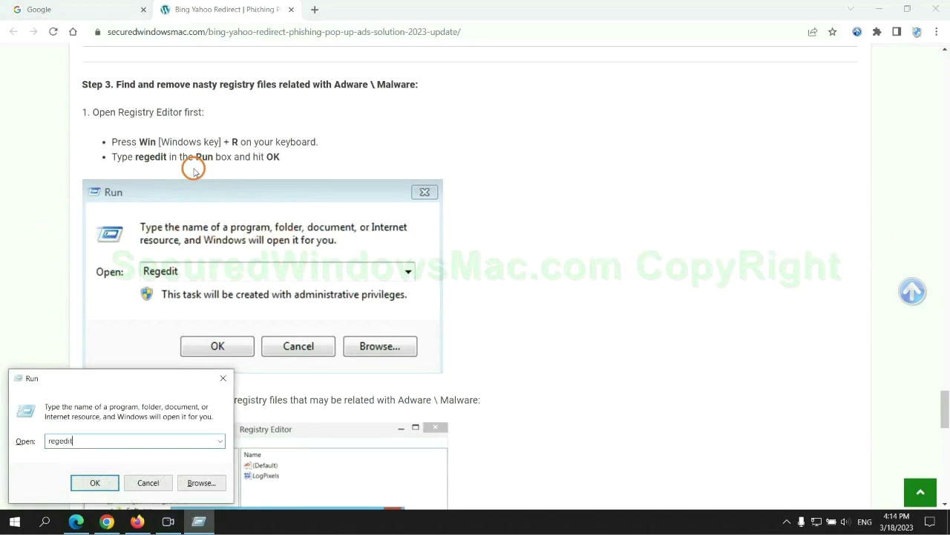
pyautogui.press('Return')
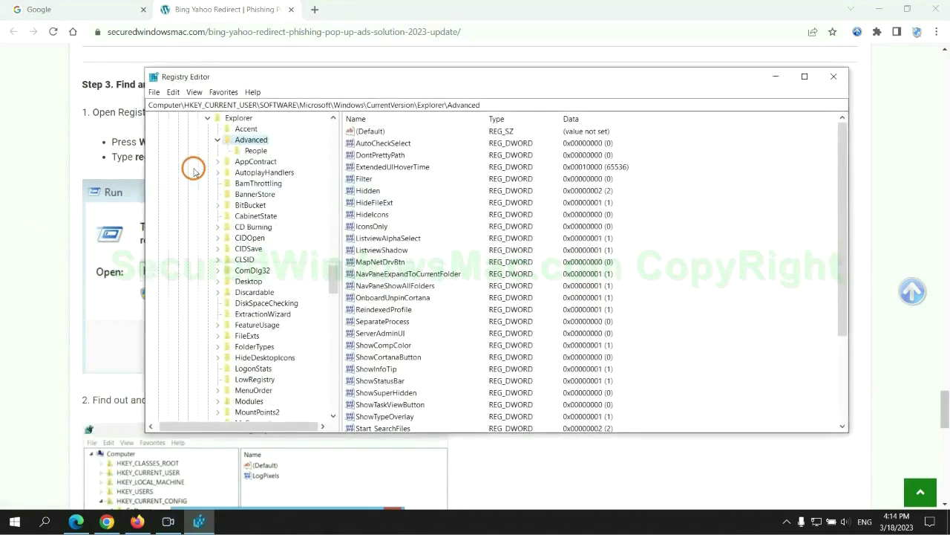
# Step: Search the registry for 'App' and bring up actions for the found StoreAppsOnTaskbar value
pyautogui.click(173, 92)
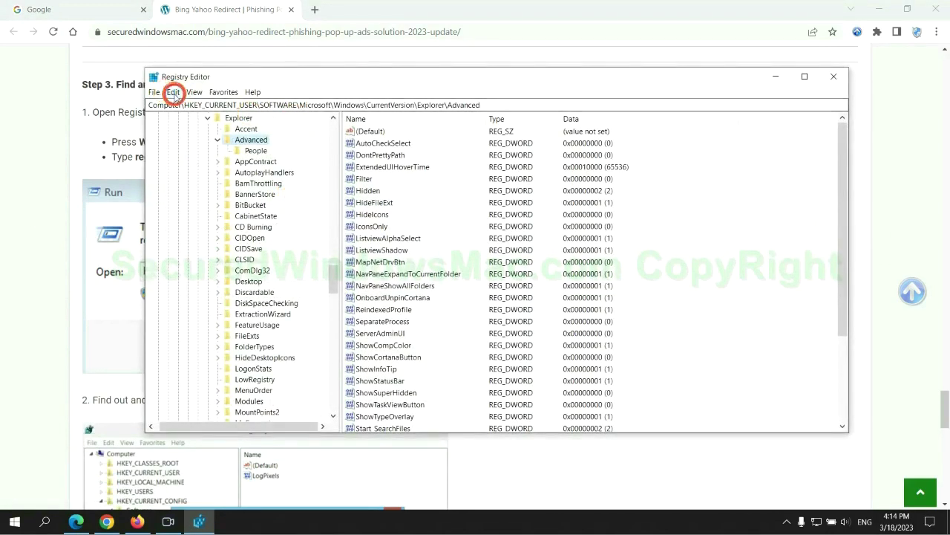
pyautogui.click(205, 173)
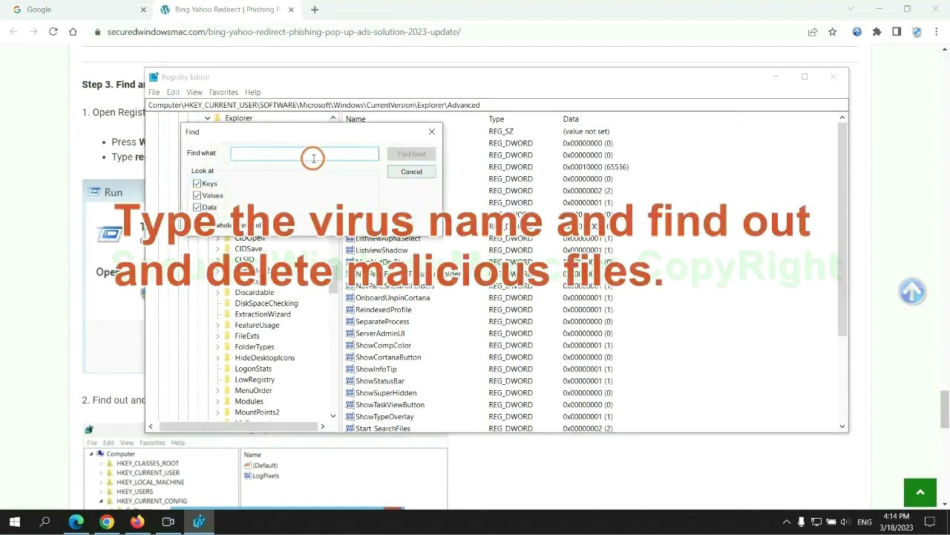
pyautogui.write('Apps')
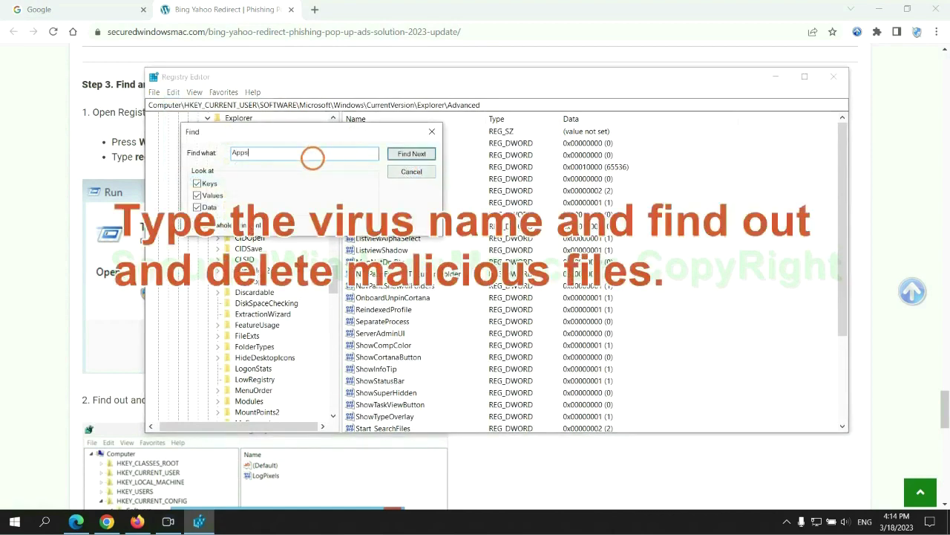
pyautogui.press('Return')
pyautogui.scroll(-2, 545, 319)
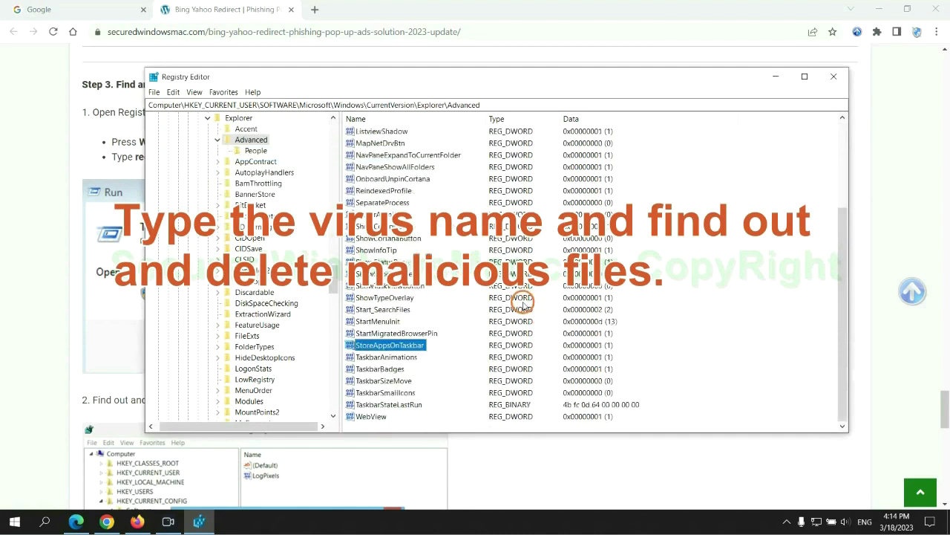
pyautogui.rightClick(429, 347)
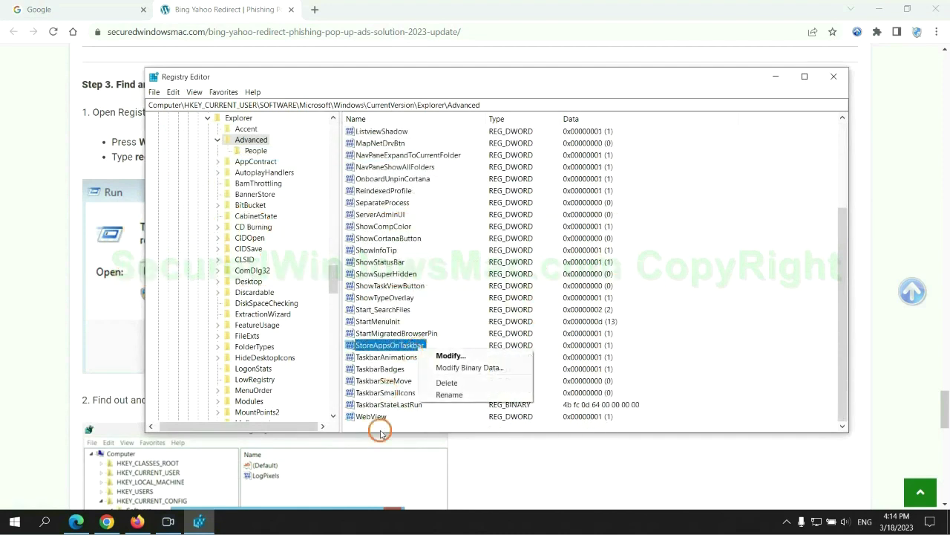
# Step: Delete the StoreAppsOnTaskbar registry value, then scroll the guide to Step 4's Reset heading
pyautogui.click(449, 383)
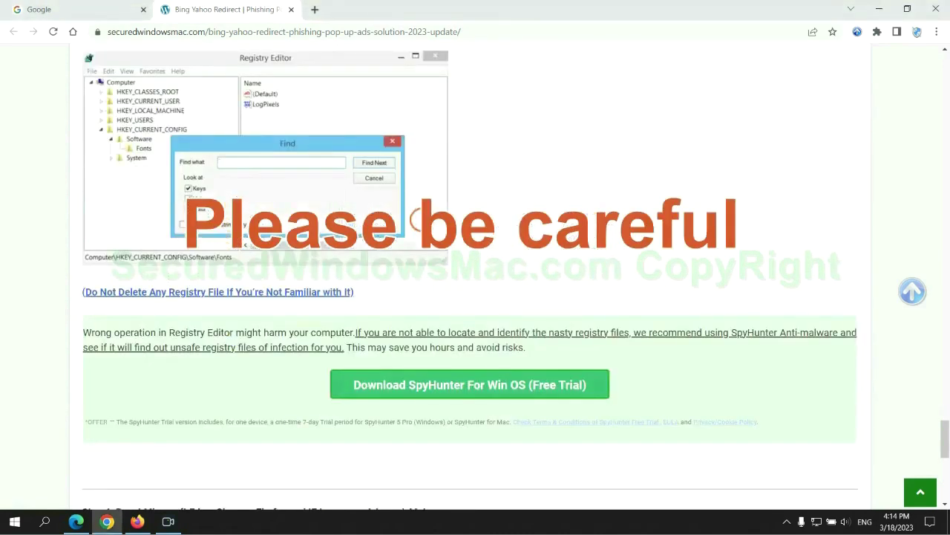
pyautogui.scroll(-1, 421, 222)
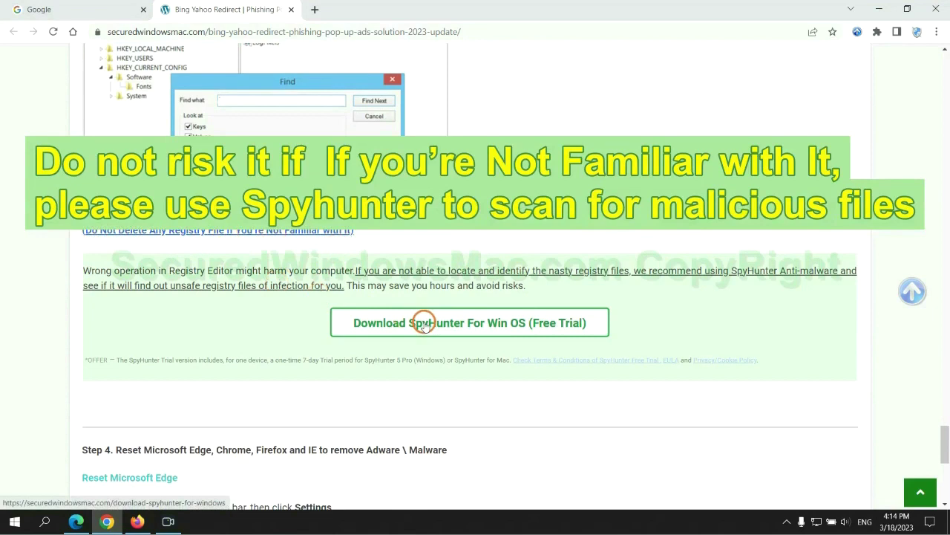
pyautogui.scroll(-5, 423, 323)
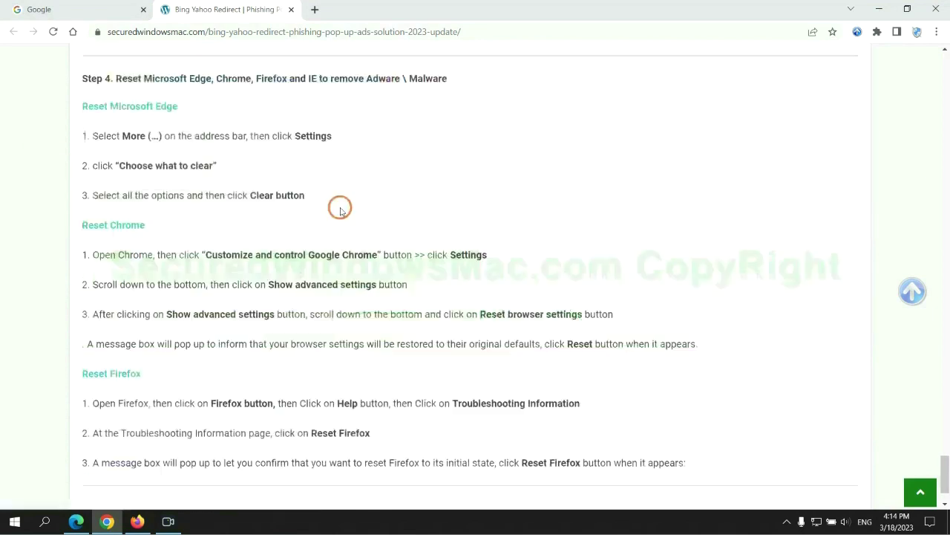
pyautogui.doubleClick(128, 78)
pyautogui.click(367, 106)
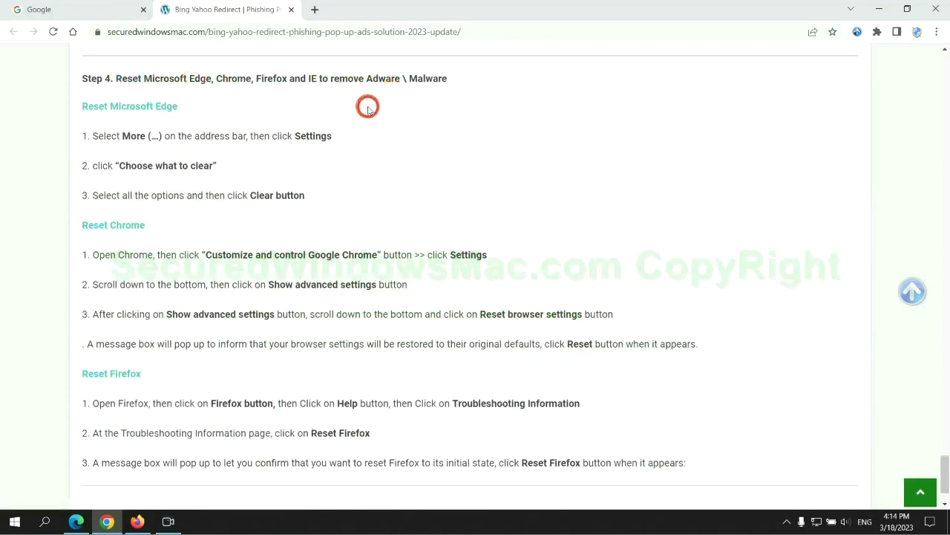
# Step: In Edge's Privacy, search, and services settings, bring up the Clear browsing data prompt
pyautogui.click(76, 521)
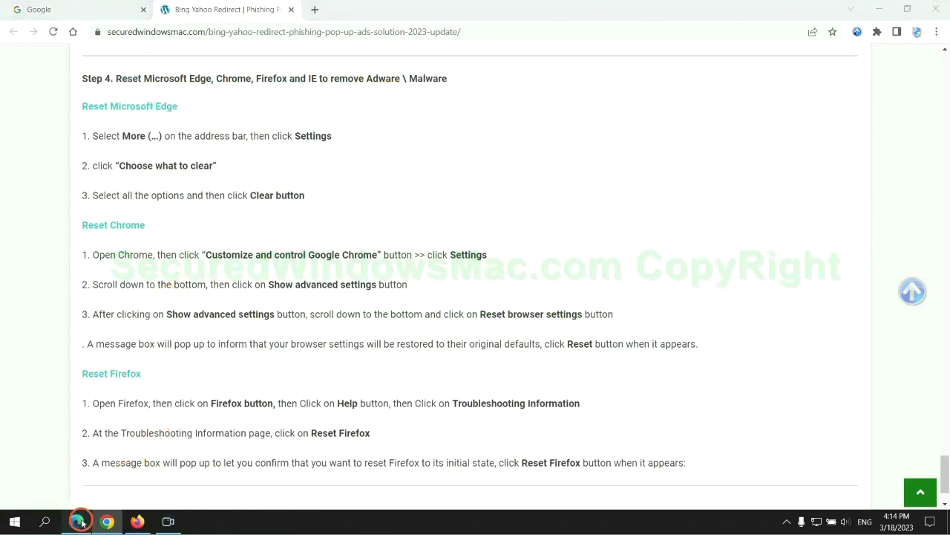
pyautogui.click(900, 35)
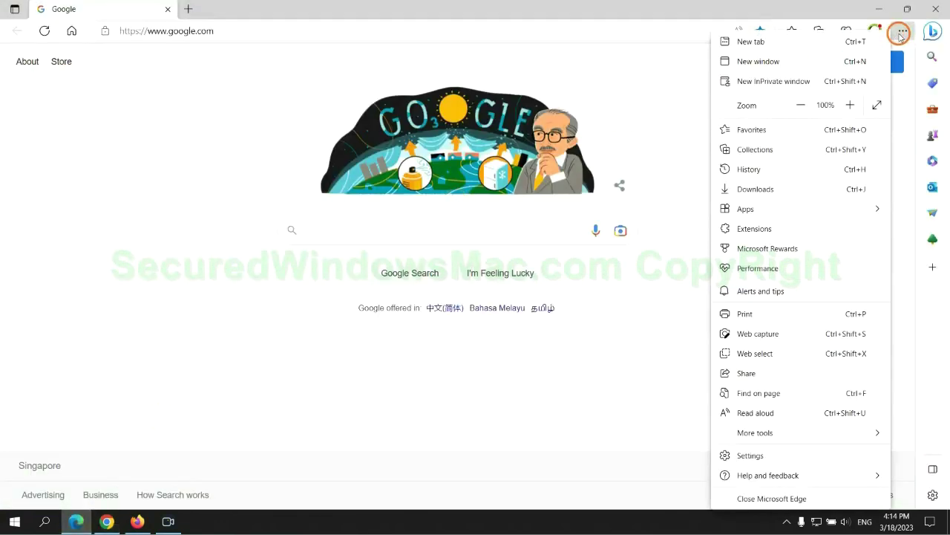
pyautogui.click(746, 457)
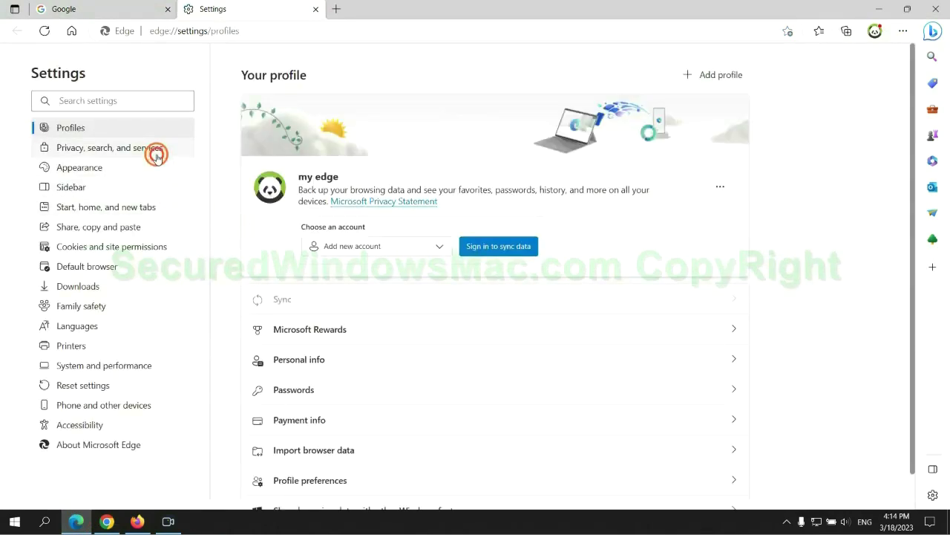
pyautogui.click(151, 147)
pyautogui.scroll(-3, 777, 327)
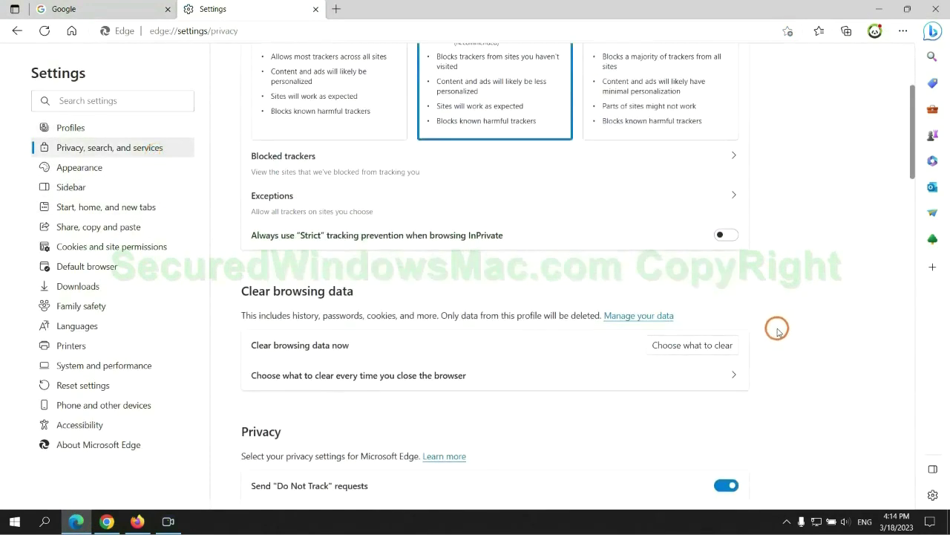
pyautogui.click(705, 346)
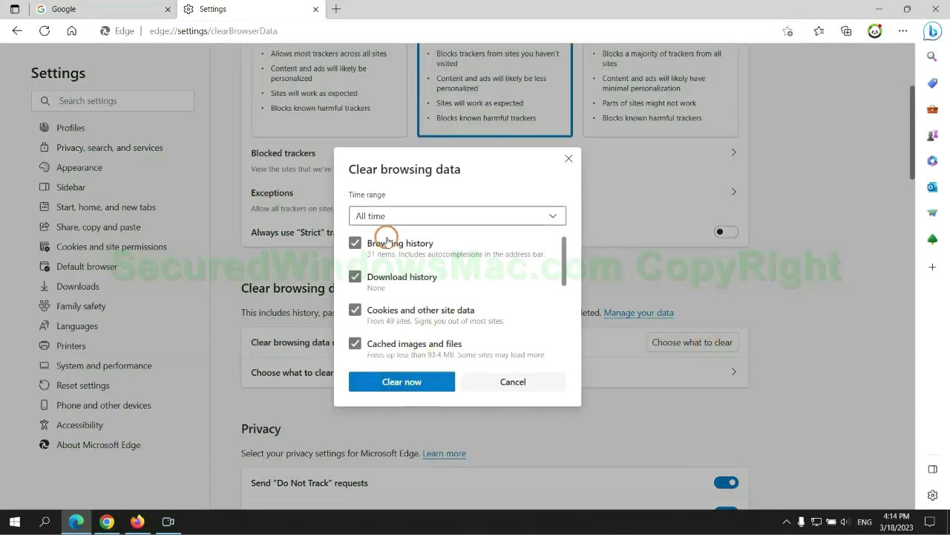
pyautogui.click(107, 521)
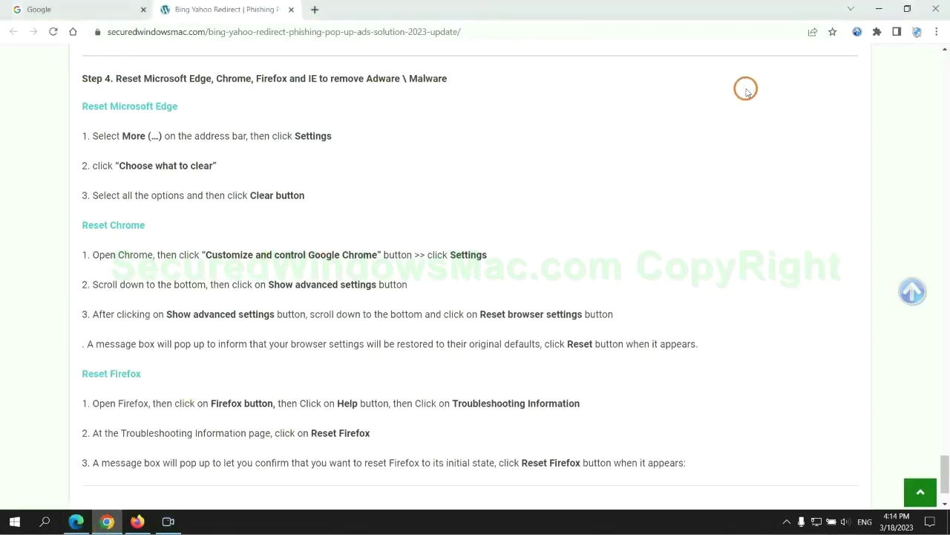
# Step: Bring up Chrome's prompt to restore settings to their original defaults
pyautogui.click(936, 32)
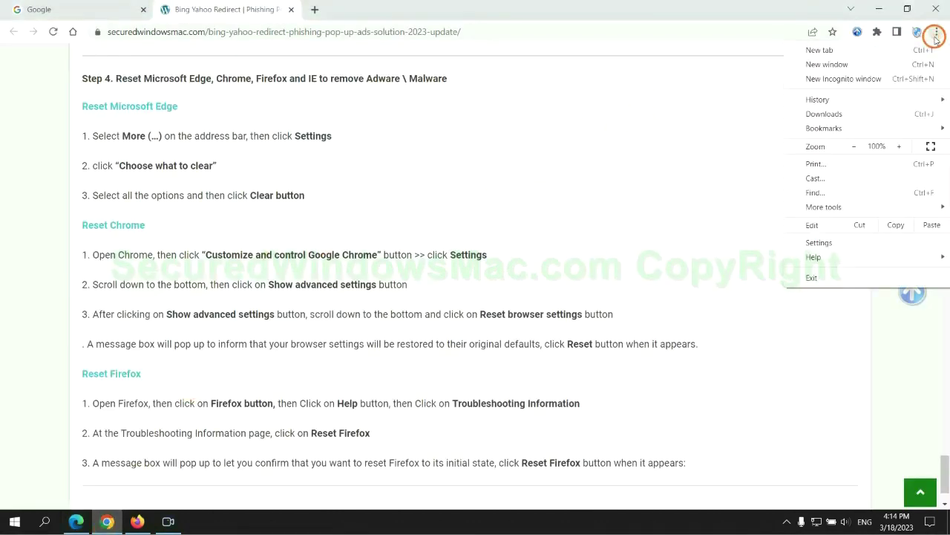
pyautogui.click(828, 241)
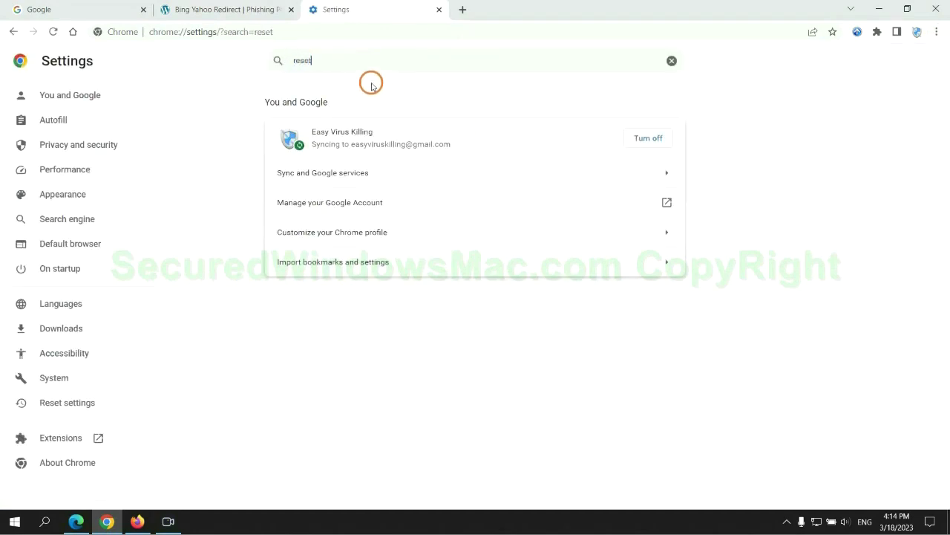
pyautogui.click(497, 331)
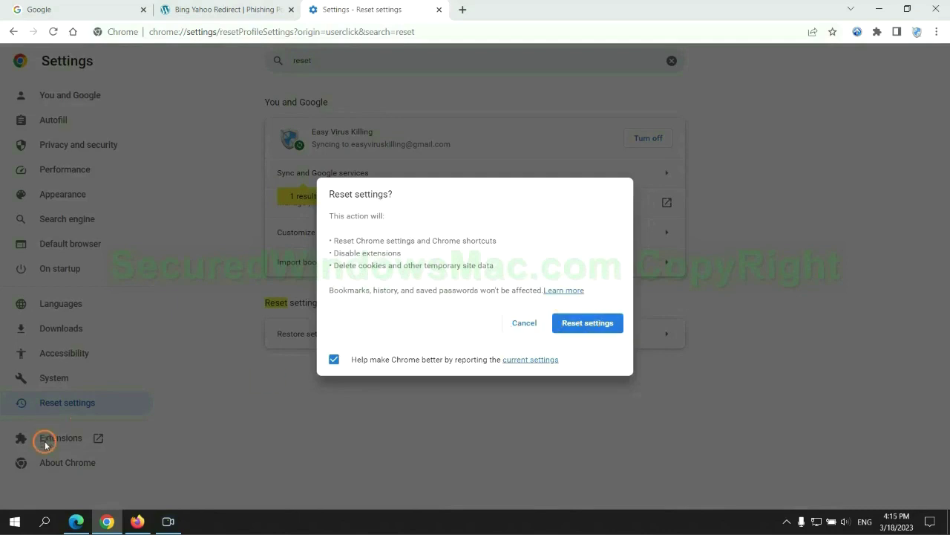
pyautogui.click(137, 519)
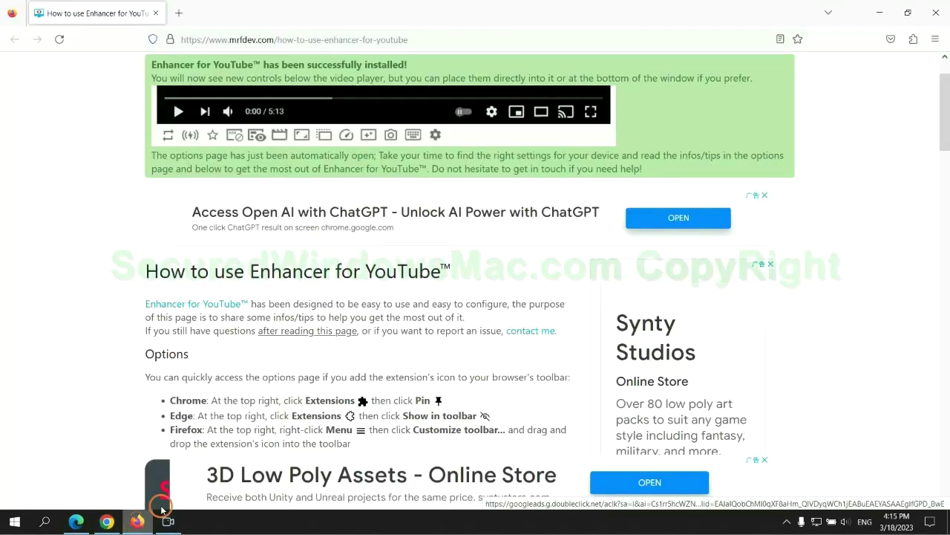
# Step: Bring up Refresh Firefox on Troubleshooting Information, then highlight the guide's closing SpyHunter note
pyautogui.click(934, 41)
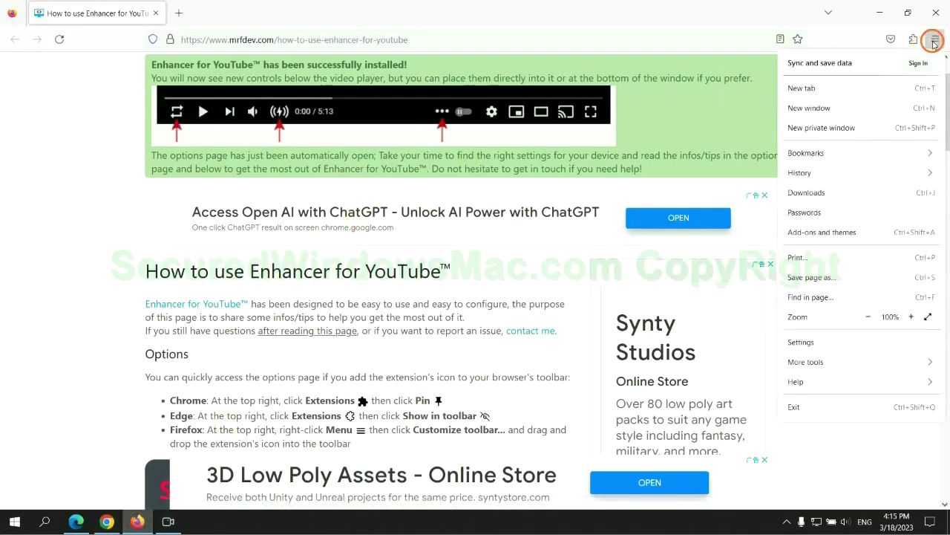
pyautogui.click(807, 380)
pyautogui.click(847, 150)
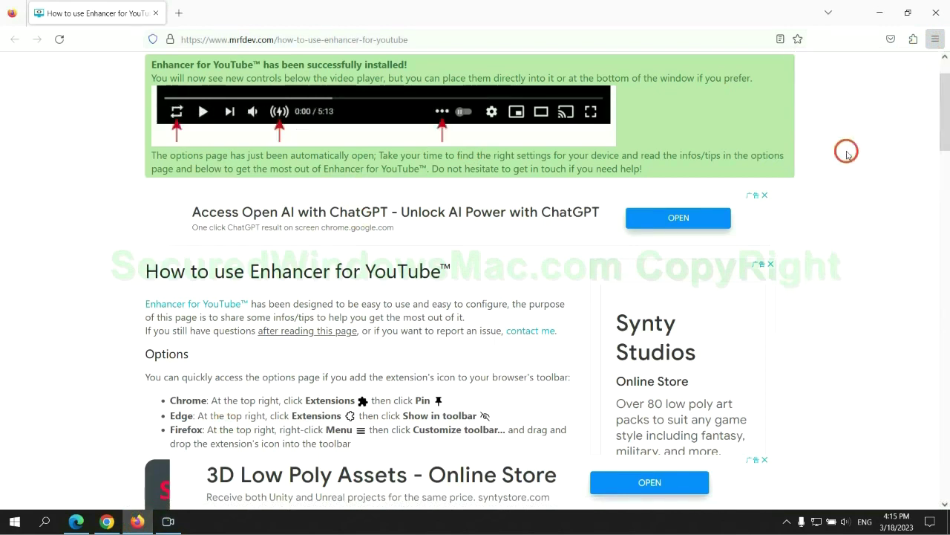
pyautogui.click(657, 143)
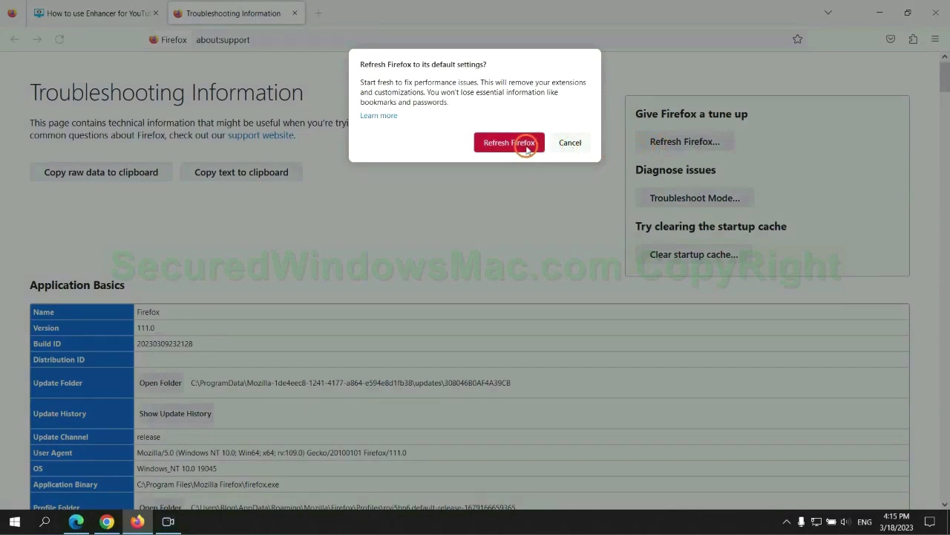
pyautogui.click(107, 521)
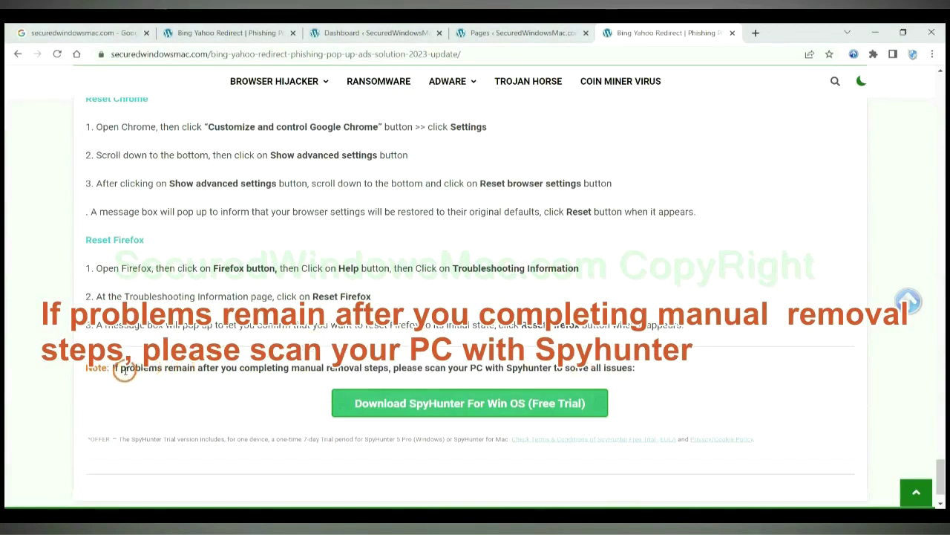
pyautogui.moveTo(111, 369); pyautogui.dragTo(210, 371)
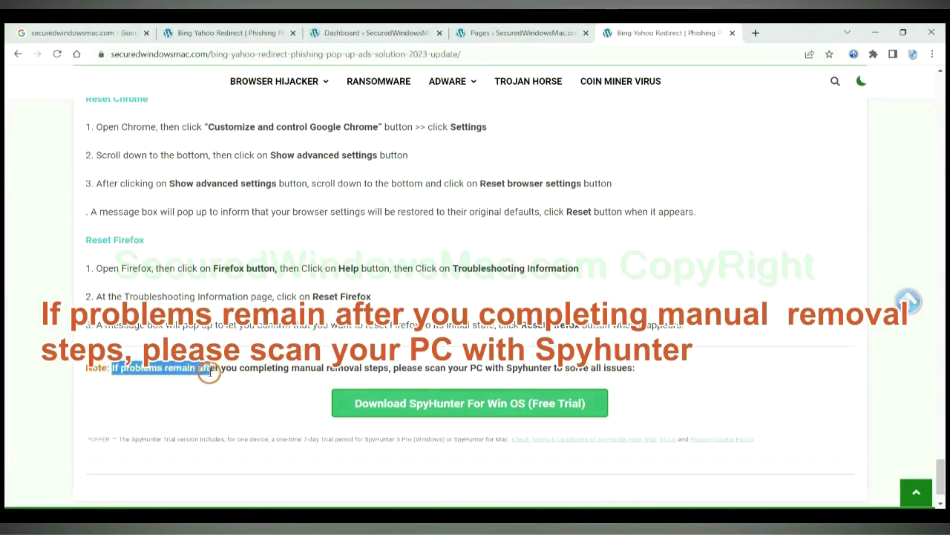